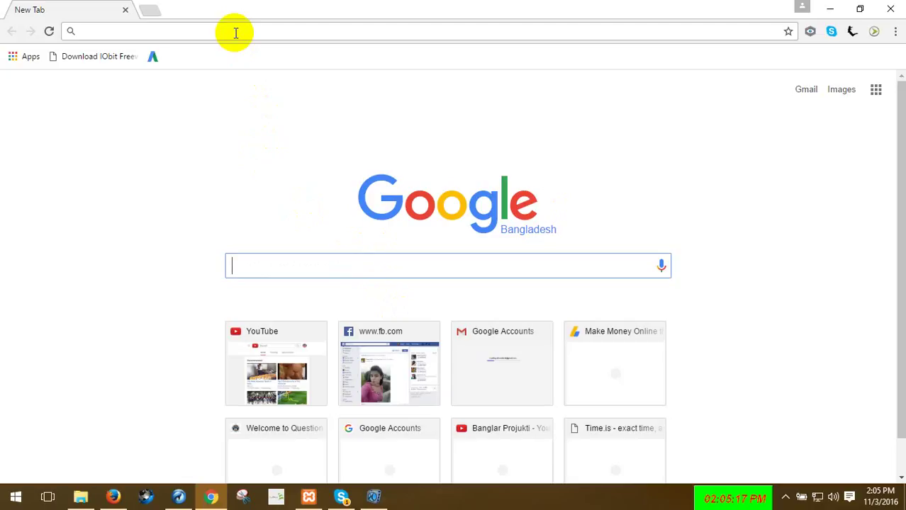
Step: Go to gmail.com and choose Add account, then Create account, to reach the empty sign-up form
{"action": "left_click", "coordinate": [237, 31]}
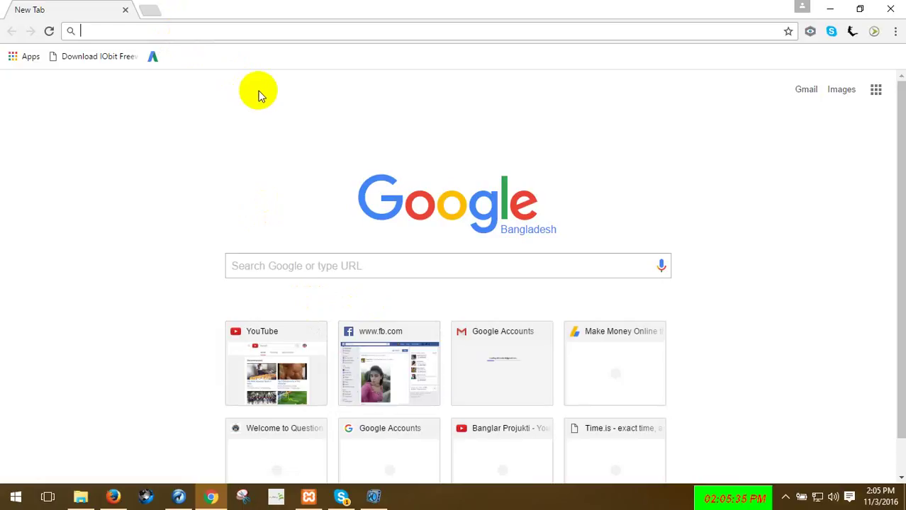
{"action": "type", "text": "gmail.co"}
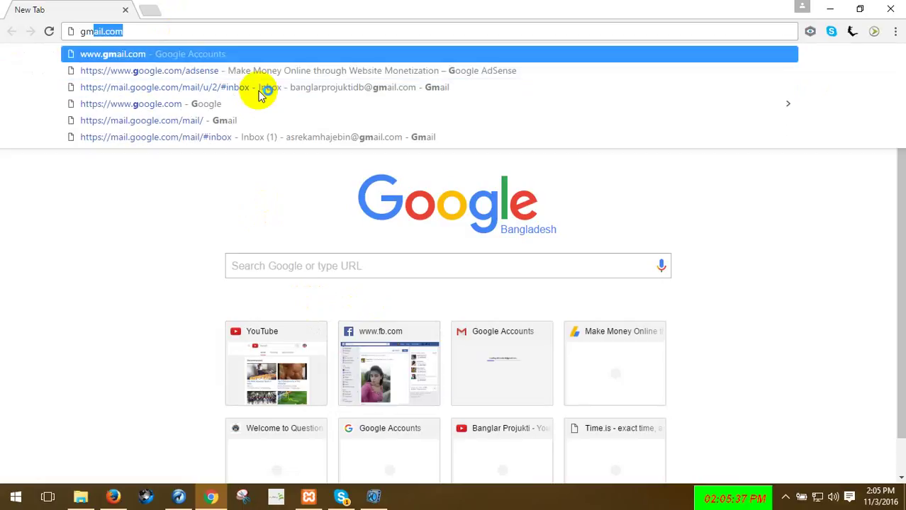
{"action": "type", "text": "m"}
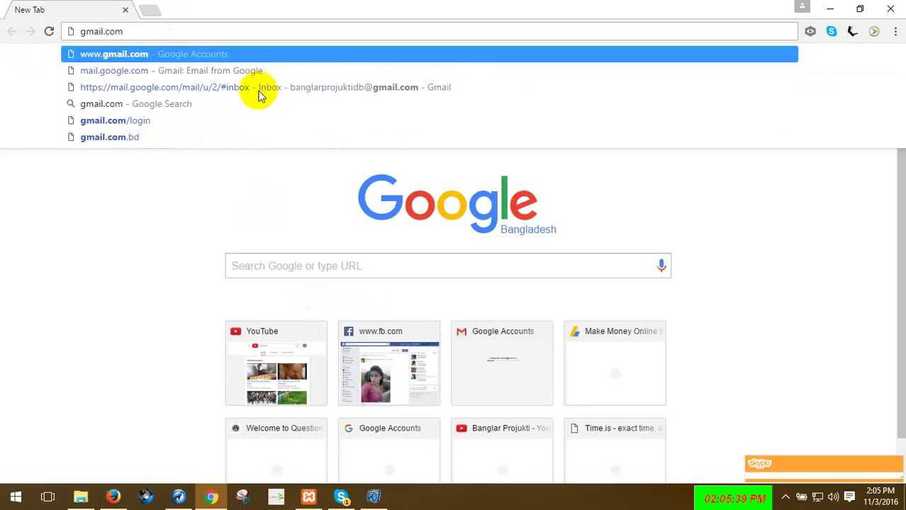
{"action": "key", "text": "Return"}
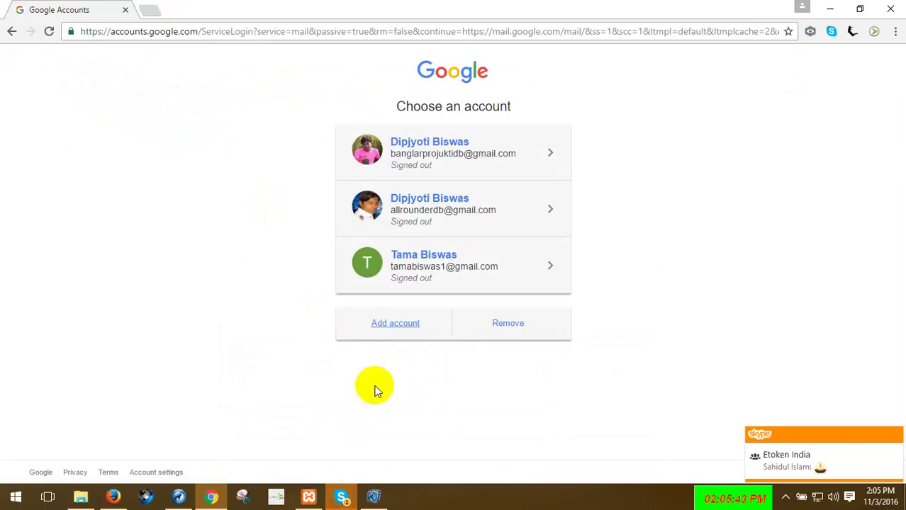
{"action": "left_click", "coordinate": [400, 325]}
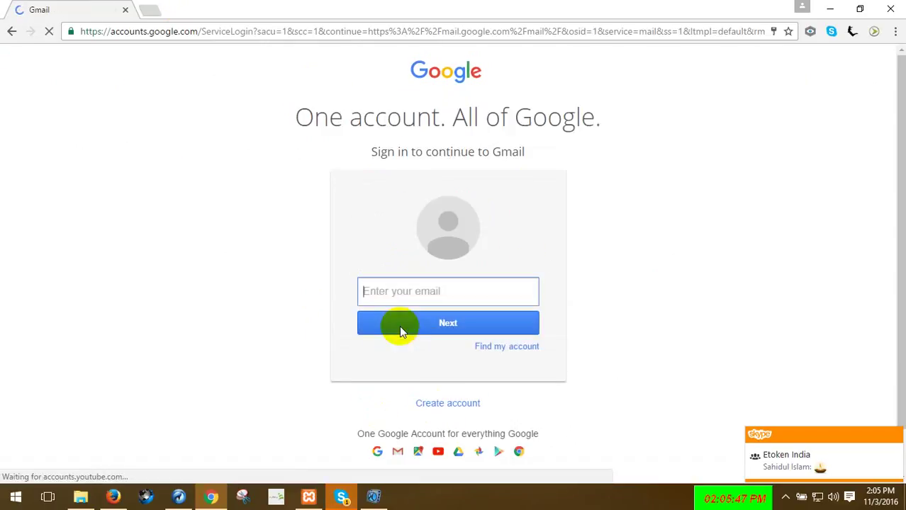
{"action": "left_click", "coordinate": [451, 405]}
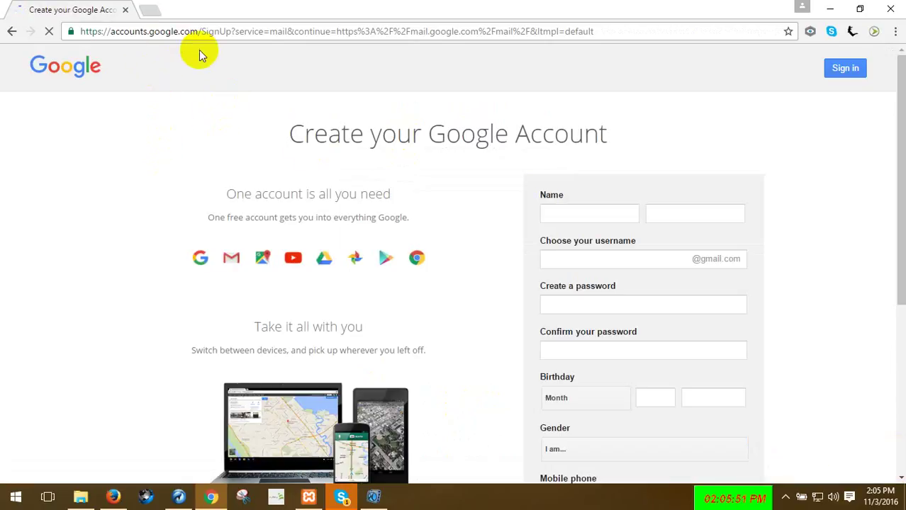
{"action": "scroll", "coordinate": [197, 74], "scroll_direction": "down", "scroll_amount": 3}
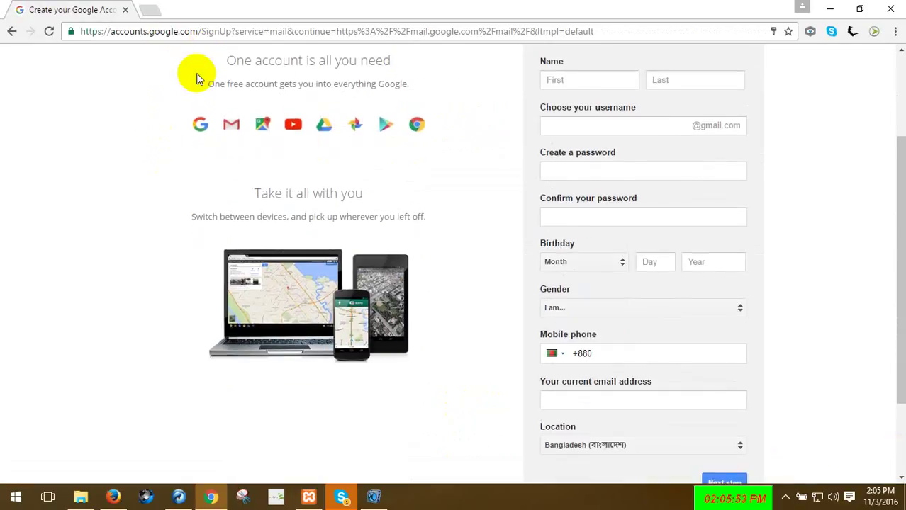
{"action": "scroll", "coordinate": [553, 281], "scroll_direction": "up", "scroll_amount": 3}
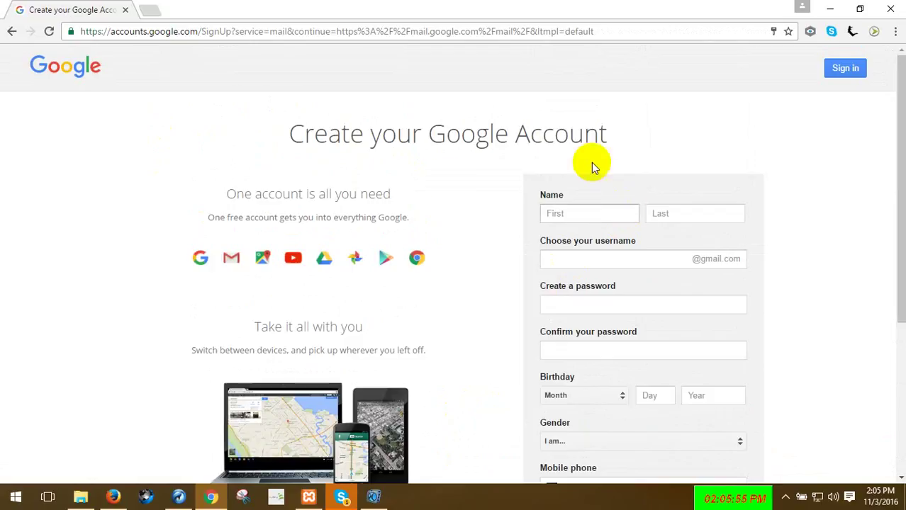
{"action": "scroll", "coordinate": [476, 242], "scroll_direction": "down", "scroll_amount": 1}
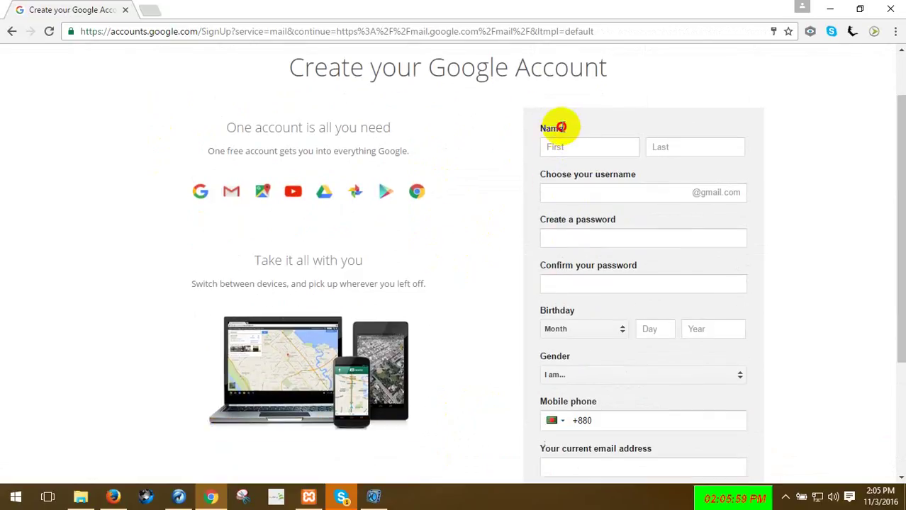
Step: Enter the account holder's first and last name and begin typing the desired username
{"action": "left_click", "coordinate": [572, 151]}
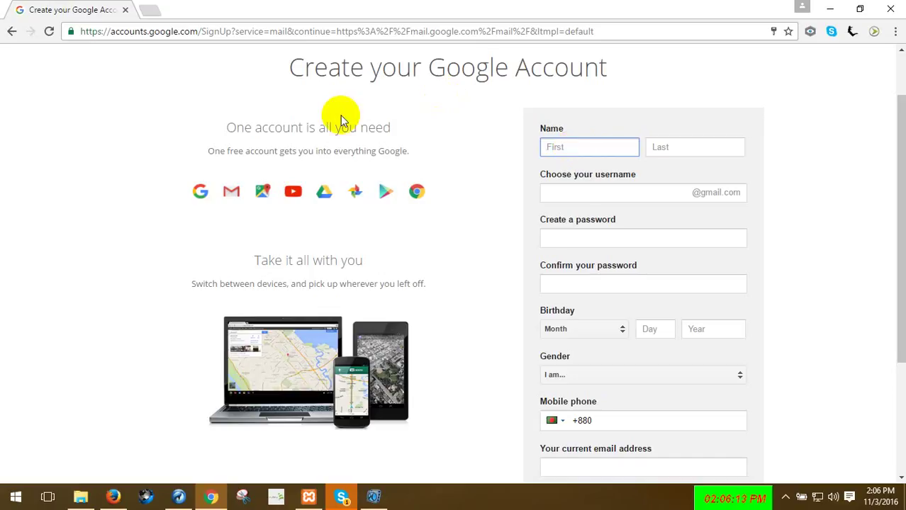
{"action": "key", "text": "Tab"}
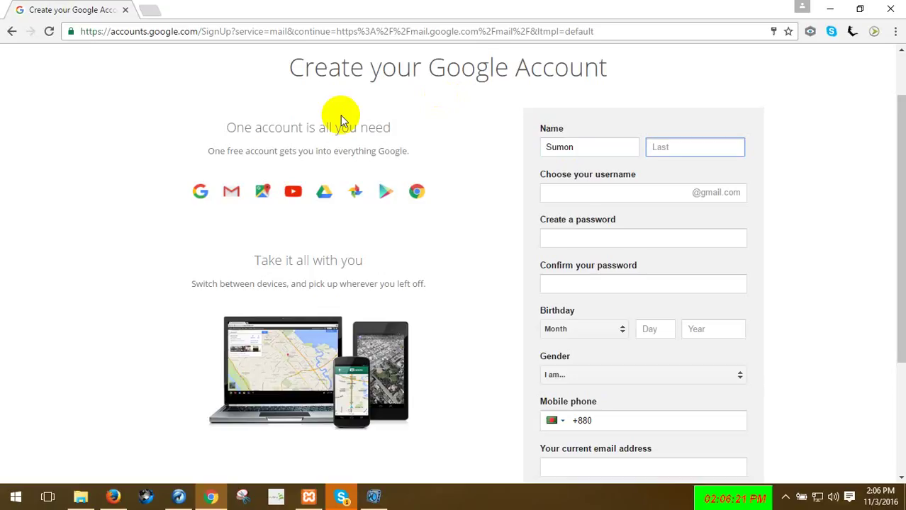
{"action": "key", "text": "Tab"}
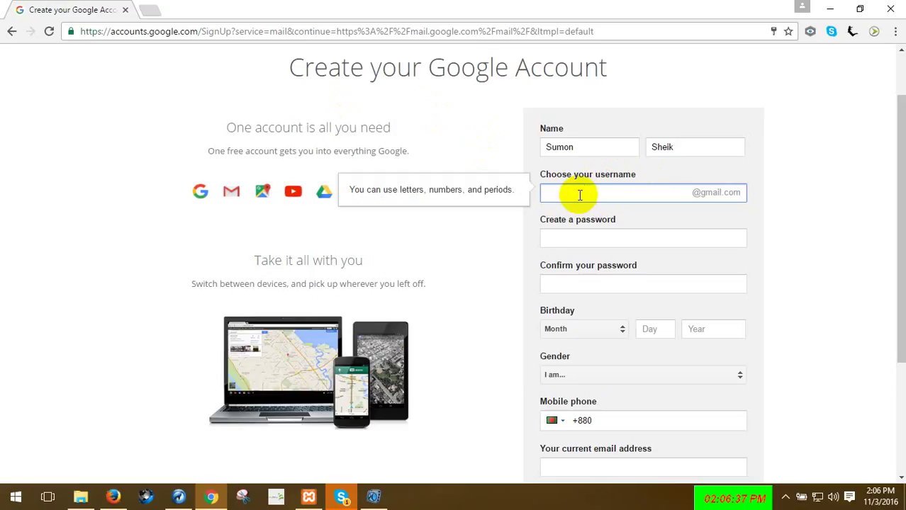
{"action": "left_click", "coordinate": [150, 10]}
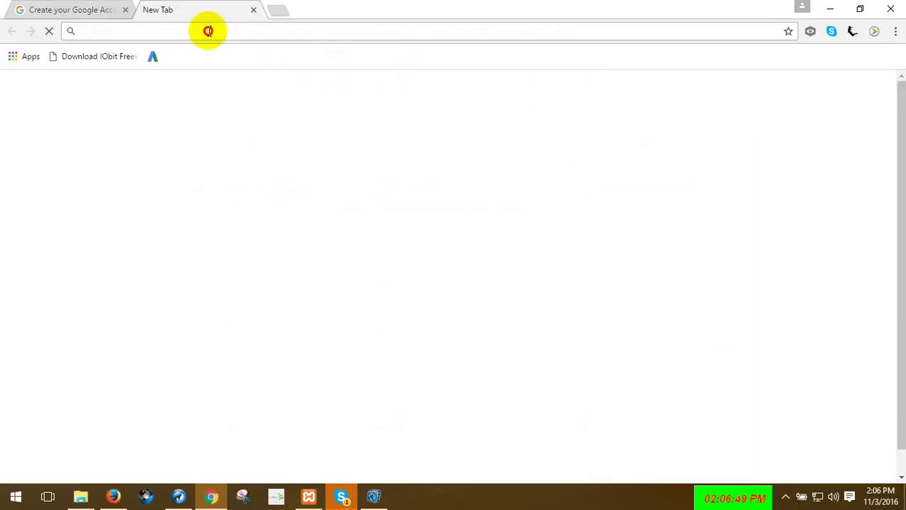
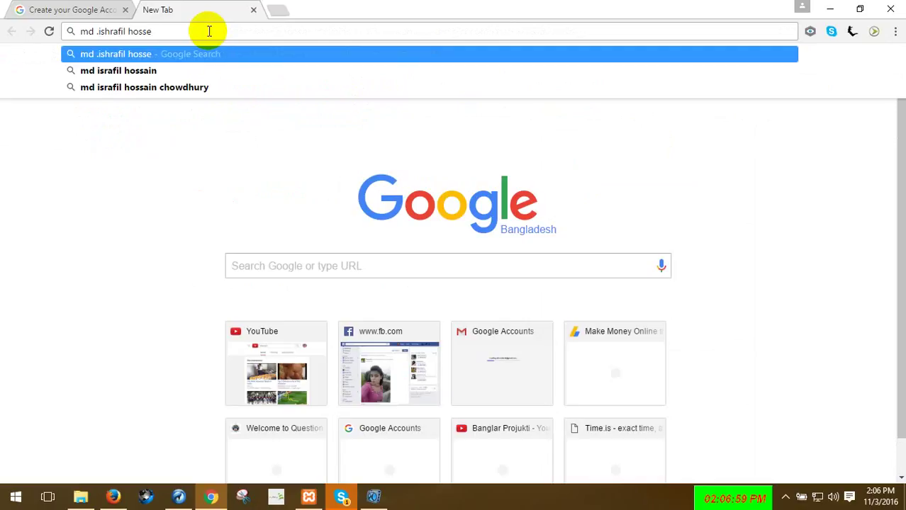
{"action": "left_click", "coordinate": [128, 32]}
{"action": "left_click_drag", "start_coordinate": [128, 31], "coordinate": [74, 30]}
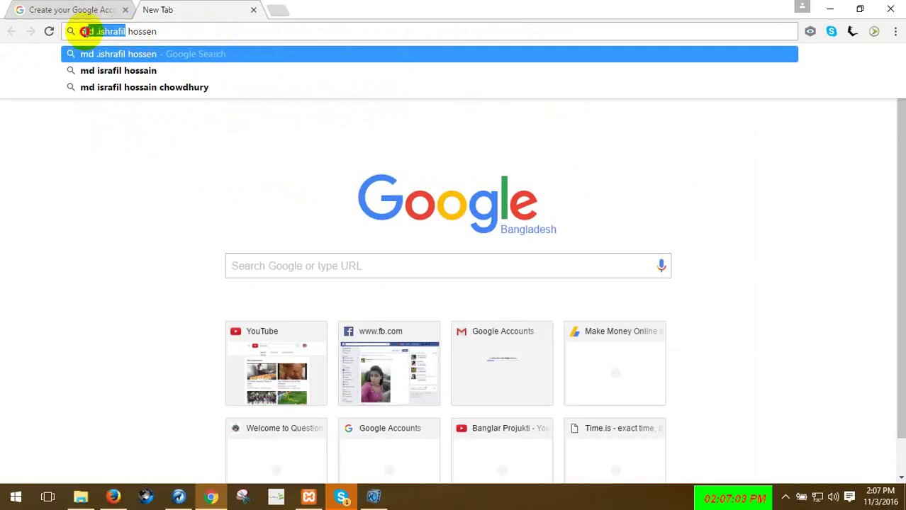
{"action": "left_click", "coordinate": [166, 32]}
{"action": "left_click_drag", "start_coordinate": [167, 34], "coordinate": [128, 30]}
{"action": "key", "text": "Escape"}
{"action": "key", "text": "Left"}
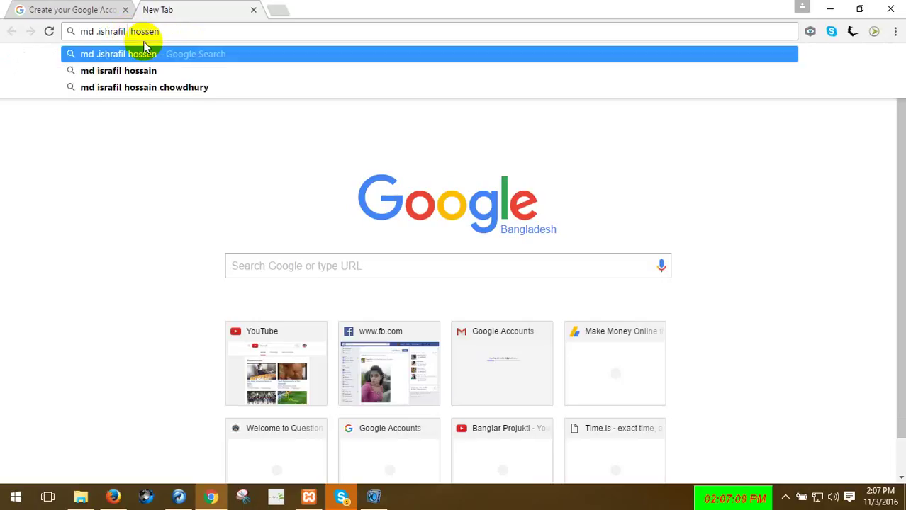
{"action": "type", "text": "selass"}
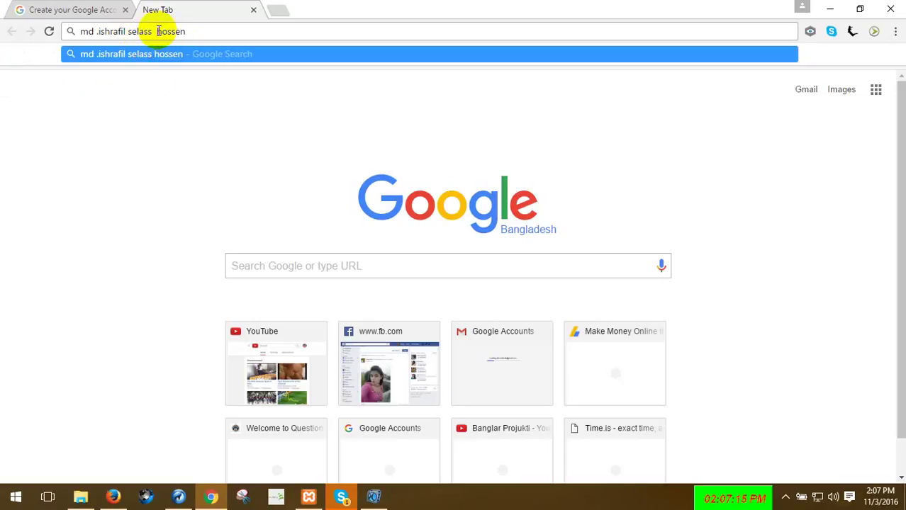
{"action": "left_click_drag", "start_coordinate": [159, 31], "coordinate": [80, 32]}
{"action": "left_click", "coordinate": [182, 30]}
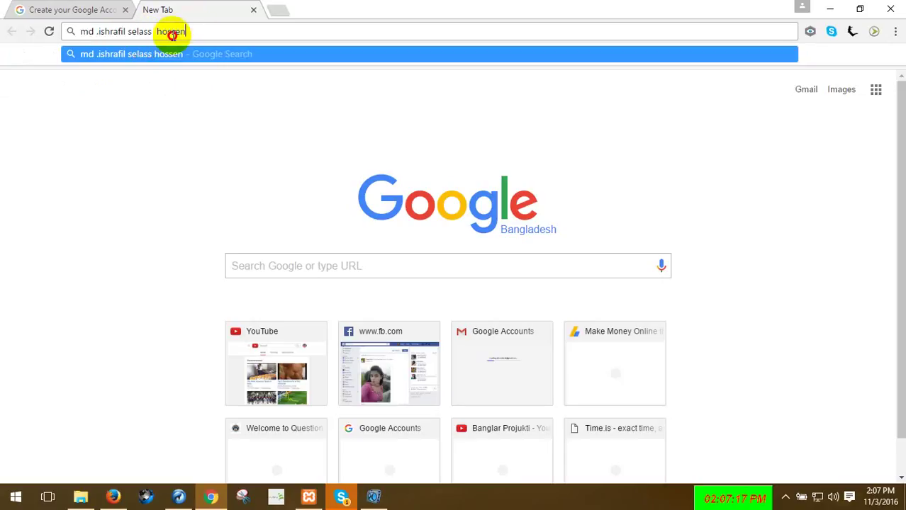
{"action": "double_click", "coordinate": [173, 31]}
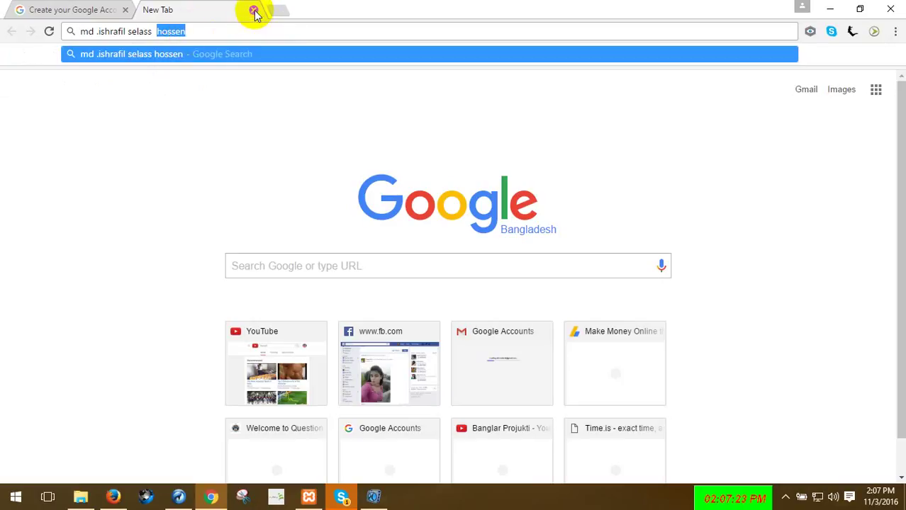
{"action": "left_click", "coordinate": [253, 11]}
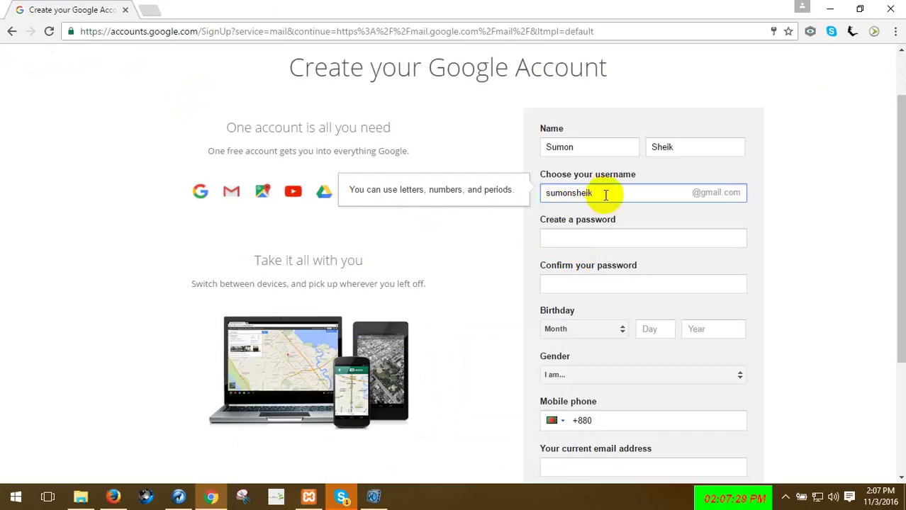
Step: Switch to Google's suggested available username, then minimize Chrome
{"action": "left_click", "coordinate": [595, 241]}
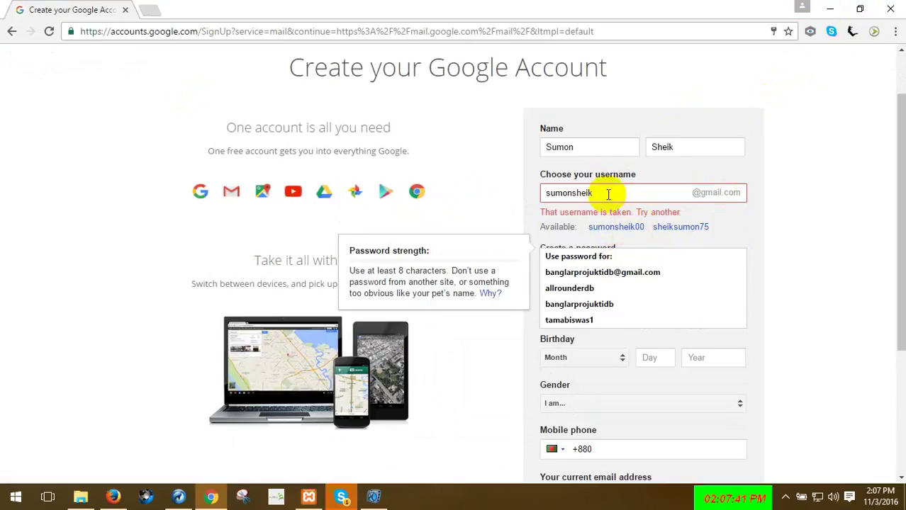
{"action": "left_click", "coordinate": [633, 228]}
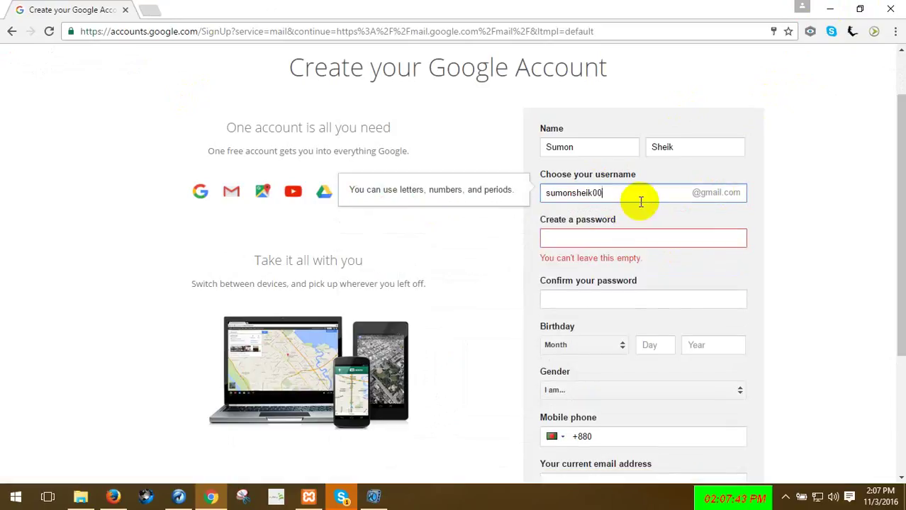
{"action": "left_click", "coordinate": [833, 10]}
Step: Create a desktop text document named after the account holder, open it in Notepad, and return to Chrome
{"action": "right_click", "coordinate": [496, 202]}
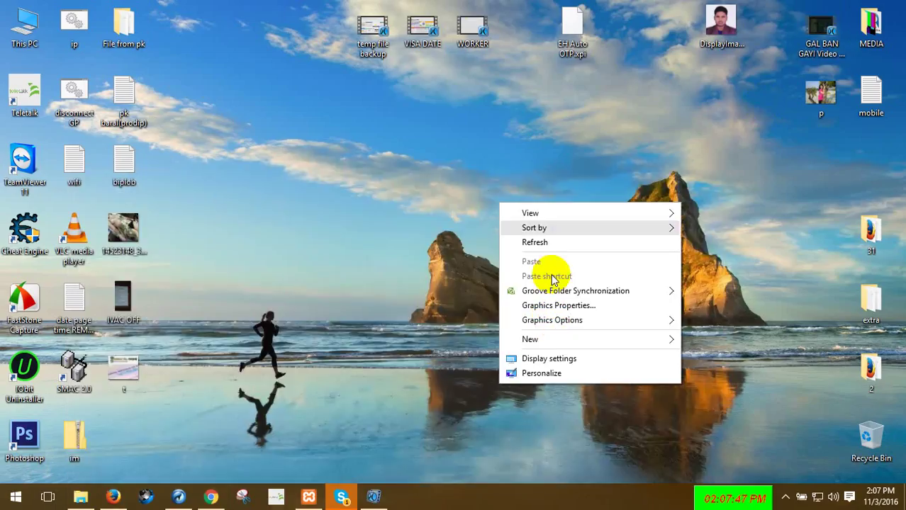
{"action": "mouse_move", "coordinate": [543, 342]}
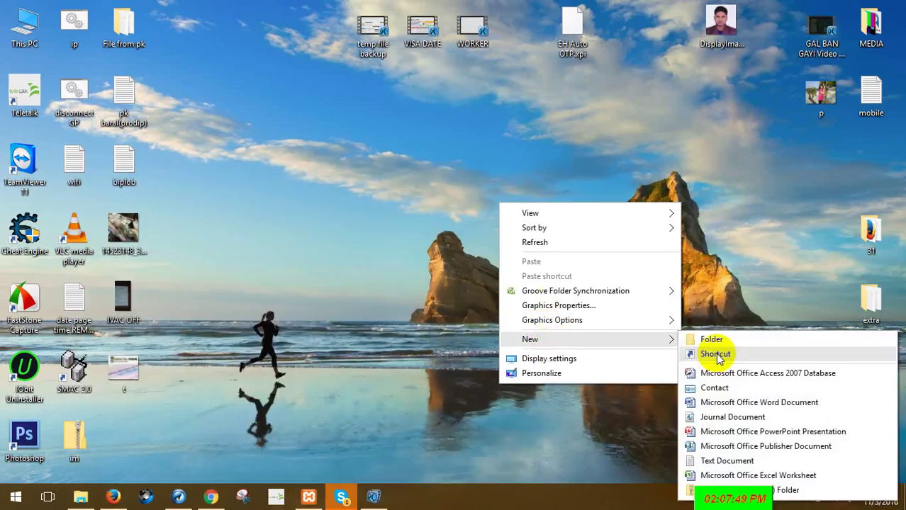
{"action": "left_click", "coordinate": [712, 465]}
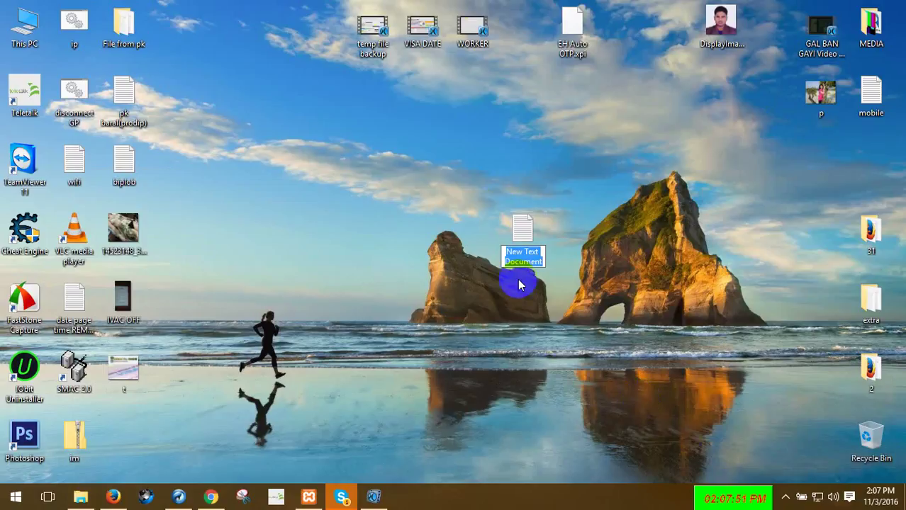
{"action": "type", "text": "Sumon"}
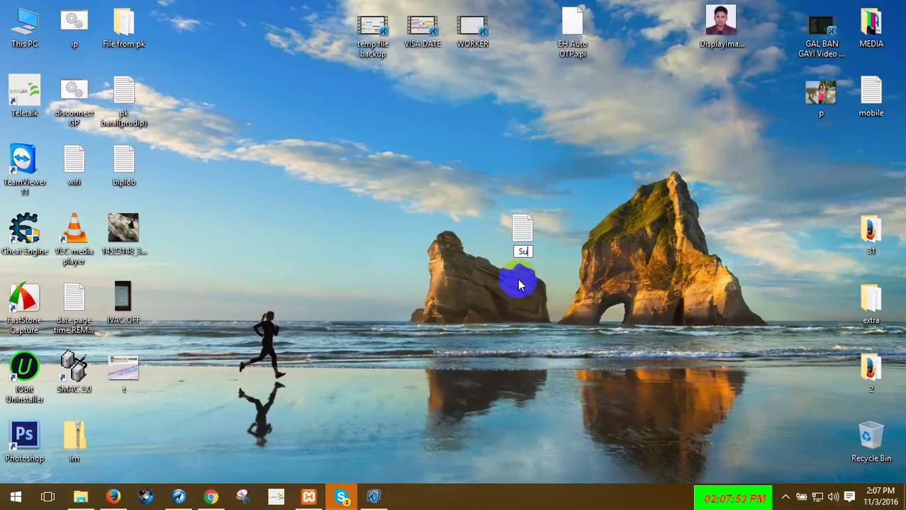
{"action": "key", "text": "Return"}
{"action": "key", "text": "Return"}
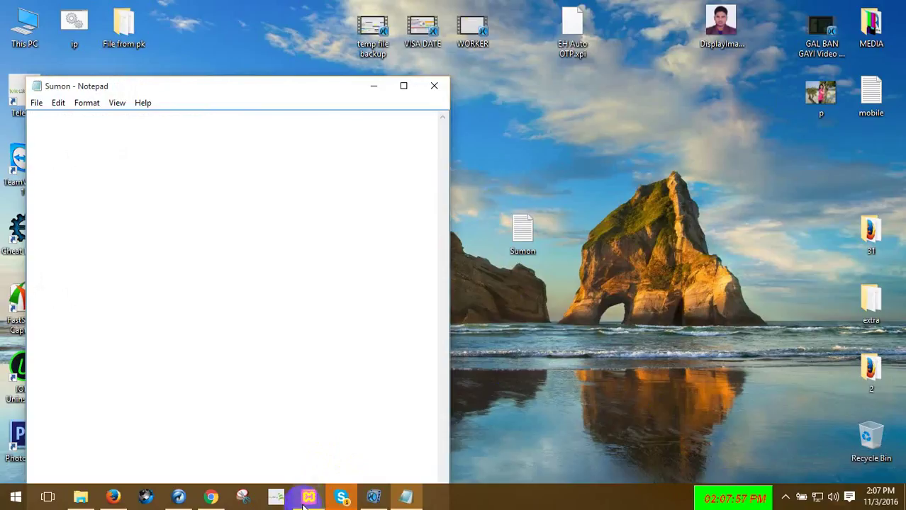
{"action": "left_click", "coordinate": [212, 498]}
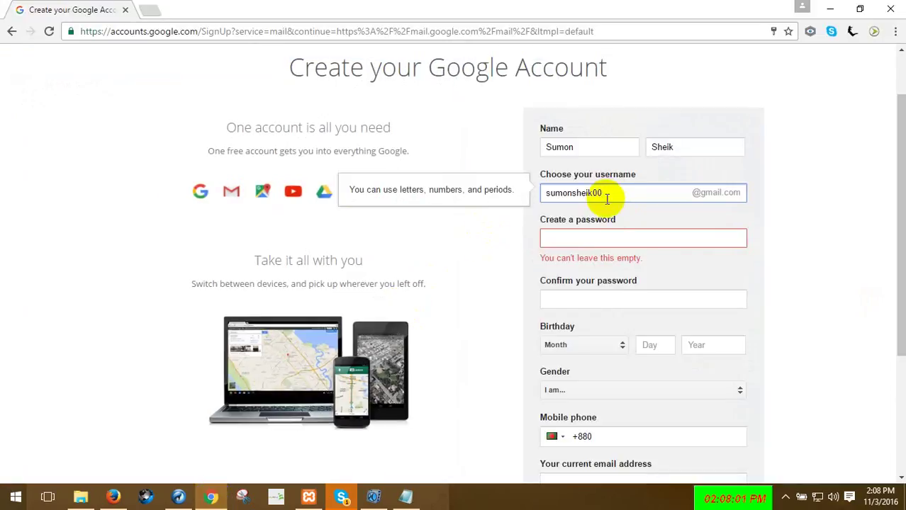
Step: Make the username end in 10, select the whole username, and bring up the Notepad file
{"action": "type", "text": "10"}
{"action": "left_click", "coordinate": [591, 237]}
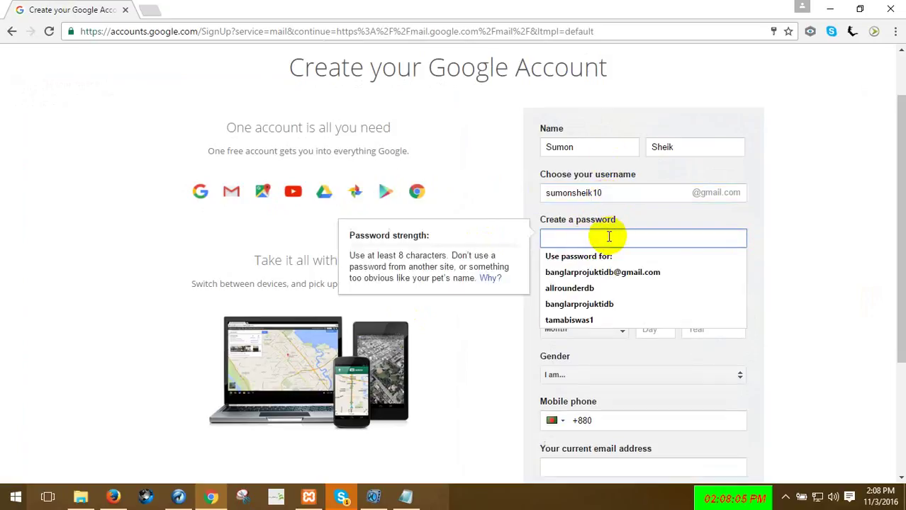
{"action": "left_click", "coordinate": [621, 193]}
{"action": "left_click", "coordinate": [605, 234]}
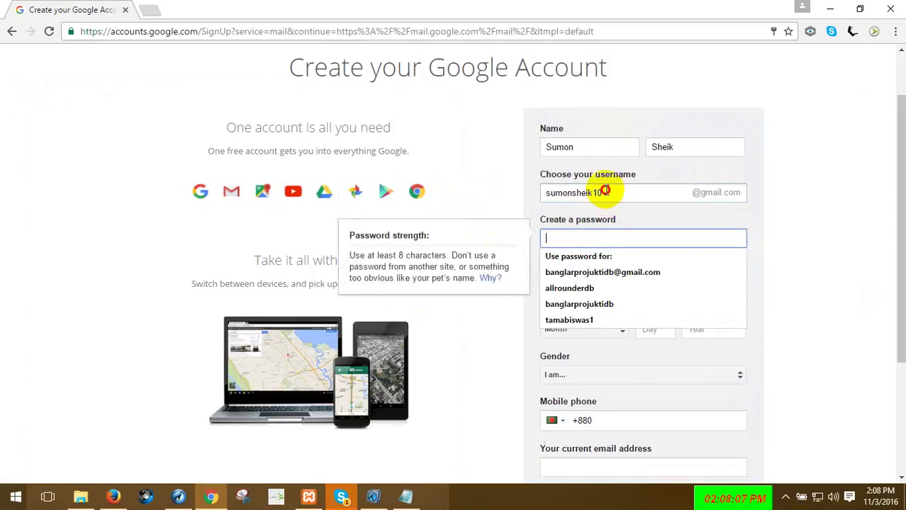
{"action": "left_click_drag", "start_coordinate": [611, 191], "coordinate": [537, 191]}
{"action": "key", "text": "ctrl+c"}
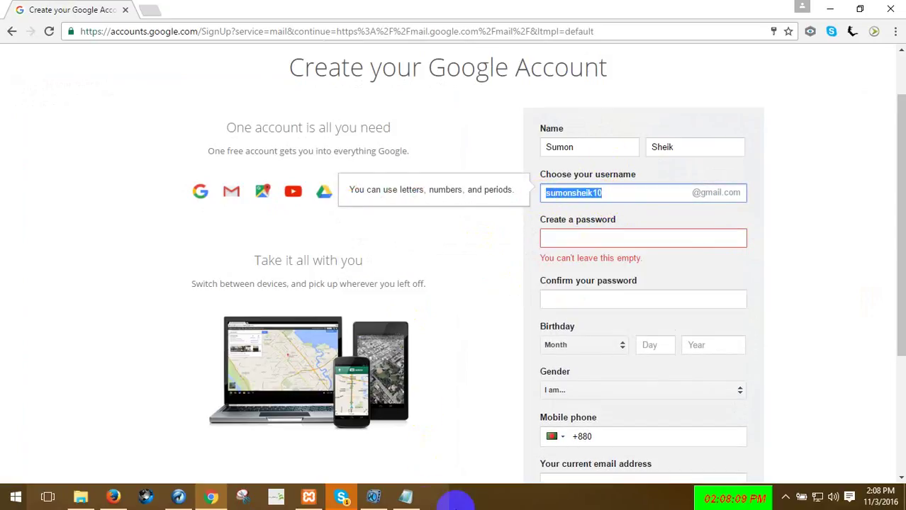
{"action": "left_click", "coordinate": [405, 496]}
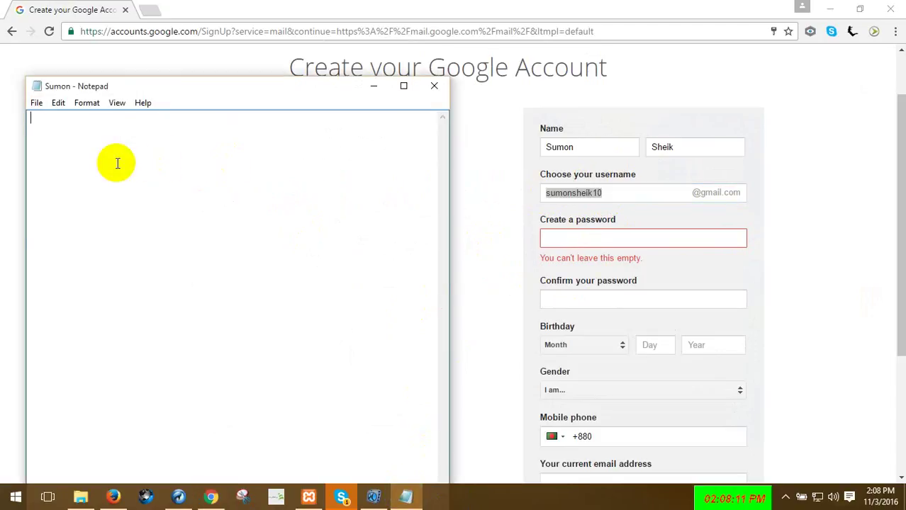
{"action": "type", "text": "g"}
{"action": "type", "text": "Gmail."}
{"action": "key", "text": "BackSpace"}
{"action": "type", "text": "€:"}
{"action": "key", "text": "BackSpace"}
{"action": "key", "text": "BackSpace"}
{"action": "key", "text": "BackSpace"}
{"action": "type", "text": ":"}
{"action": "key", "text": "ctrl+v"}
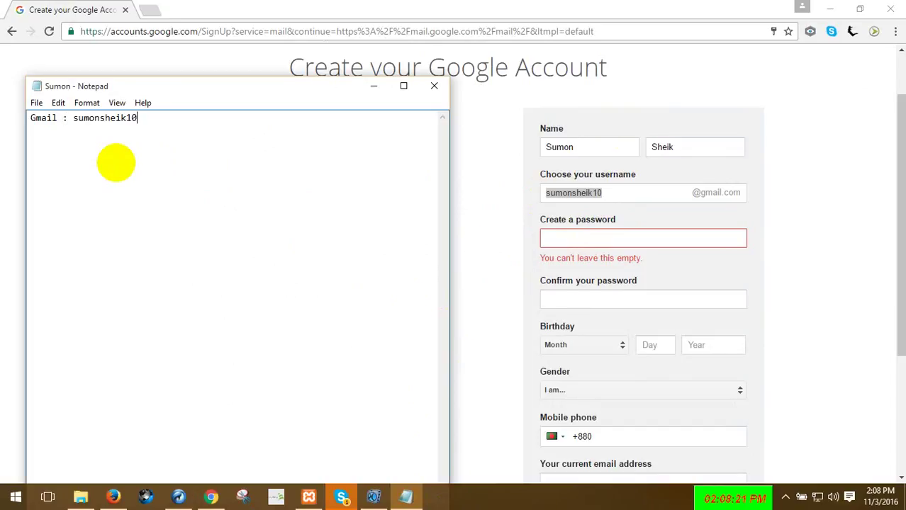
{"action": "type", "text": "@gmailc.com"}
{"action": "key", "text": "Return"}
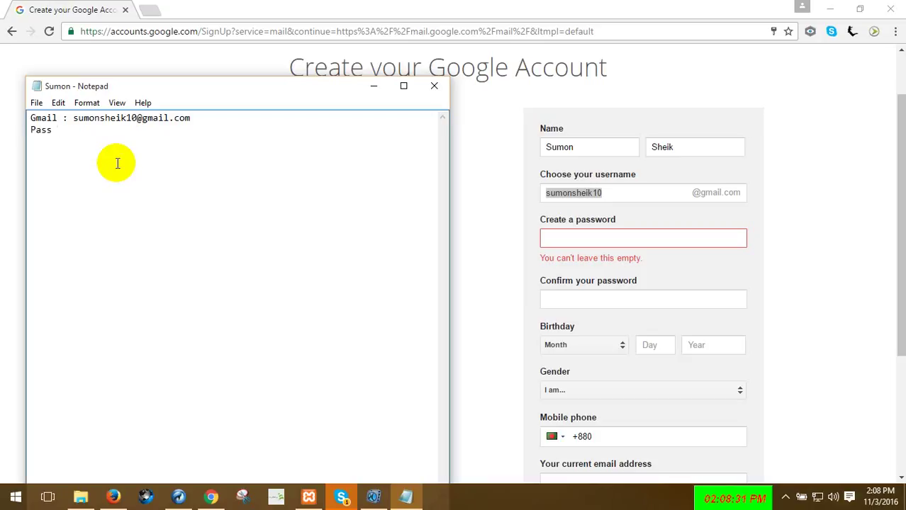
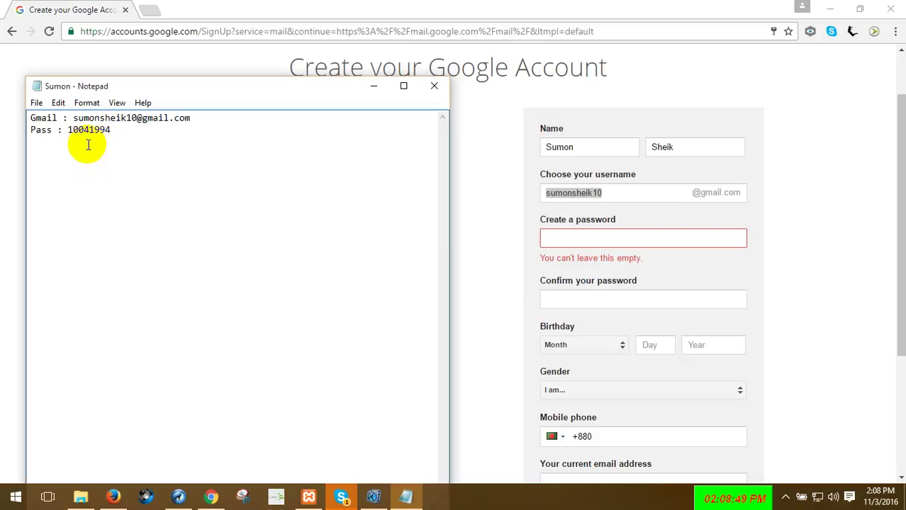
Step: Add a 'Pass :' line with the chosen password and select that password for copying
{"action": "double_click", "coordinate": [88, 129]}
{"action": "left_click", "coordinate": [90, 129]}
{"action": "double_click", "coordinate": [90, 129]}
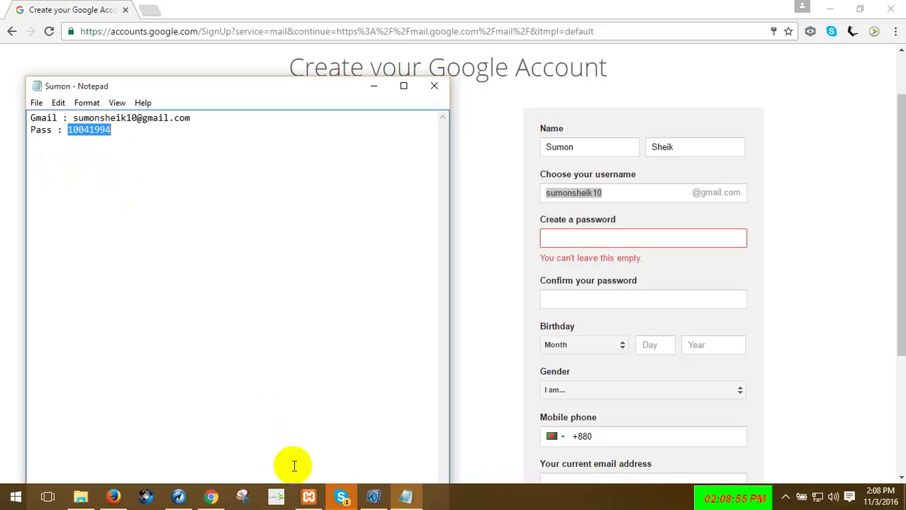
{"action": "left_click", "coordinate": [210, 494]}
Step: Paste the noted password into both the Create and Confirm password fields
{"action": "left_click", "coordinate": [572, 239]}
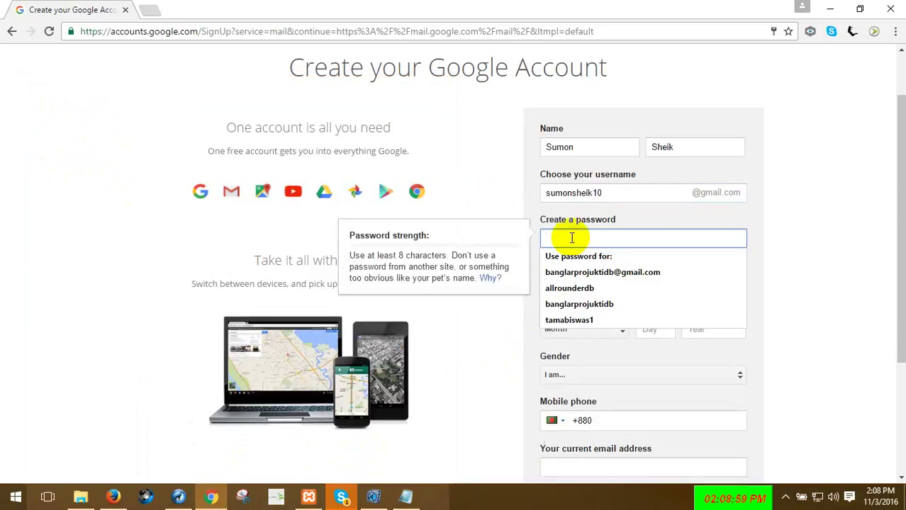
{"action": "key", "text": "ctrl+v"}
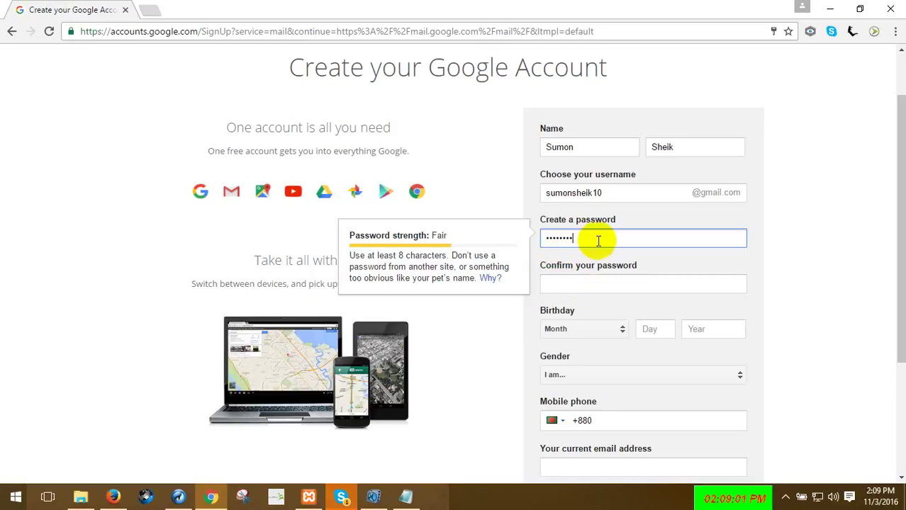
{"action": "left_click_drag", "start_coordinate": [589, 236], "coordinate": [543, 237]}
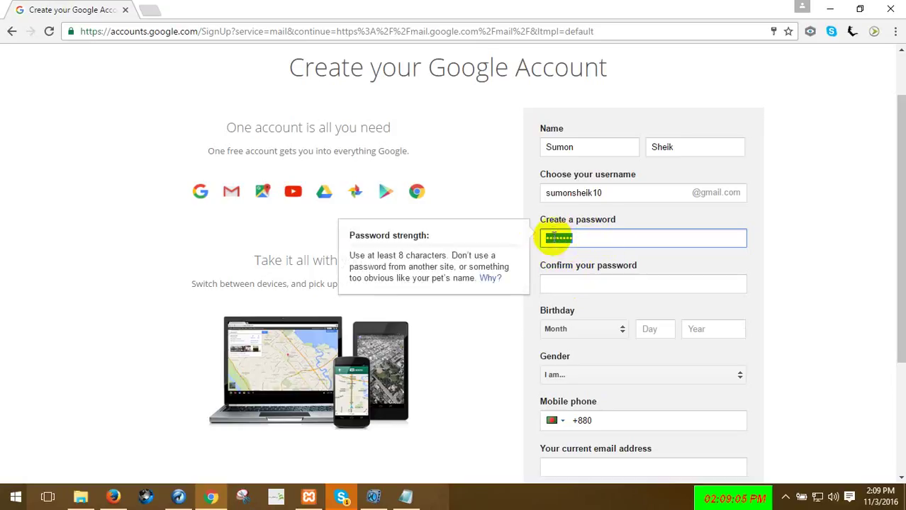
{"action": "left_click", "coordinate": [562, 284]}
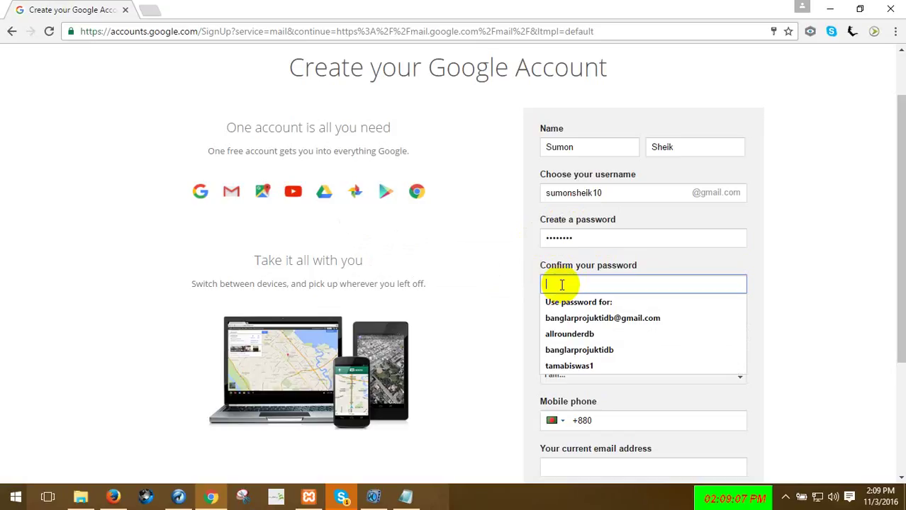
{"action": "key", "text": "ctrl+v"}
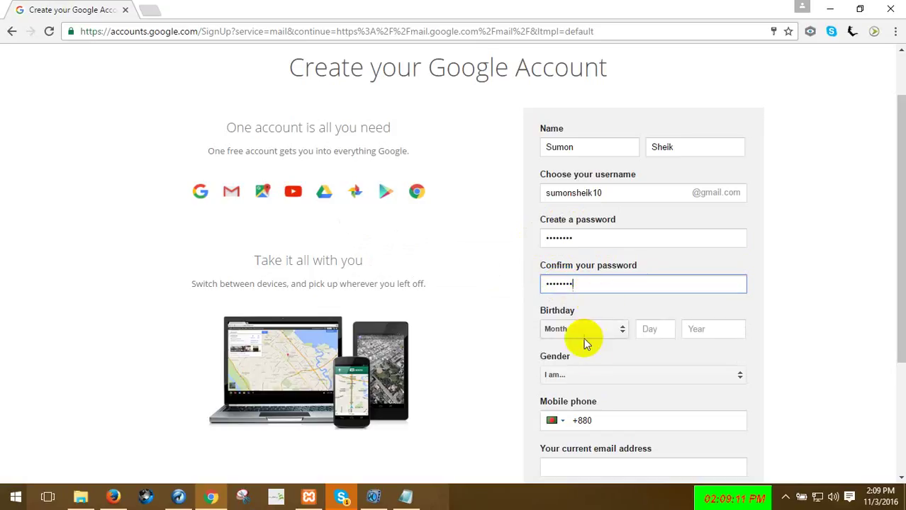
{"action": "left_click", "coordinate": [623, 331]}
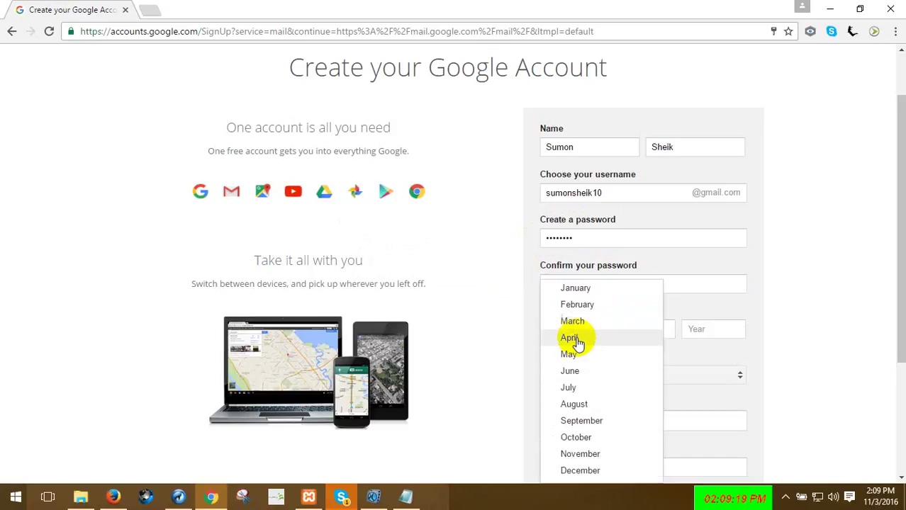
{"action": "left_click", "coordinate": [573, 338]}
{"action": "left_click", "coordinate": [653, 331]}
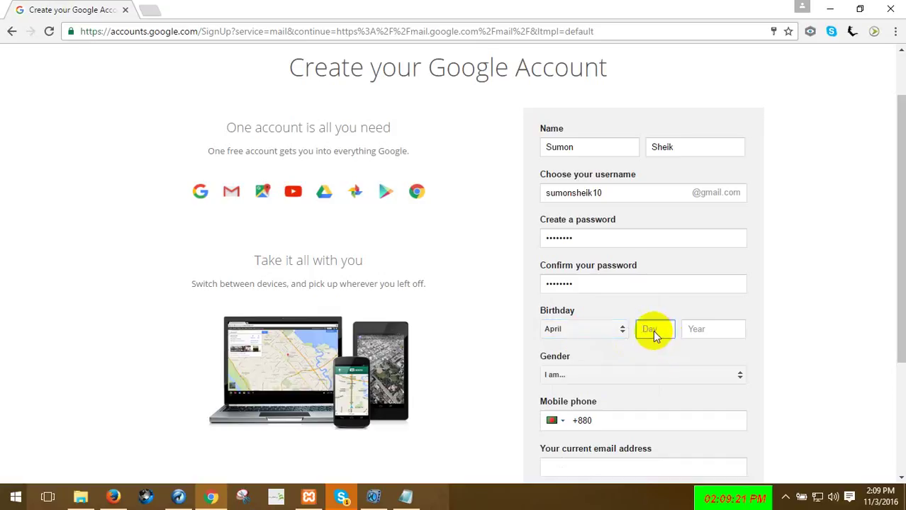
{"action": "type", "text": "10"}
{"action": "left_click", "coordinate": [719, 328]}
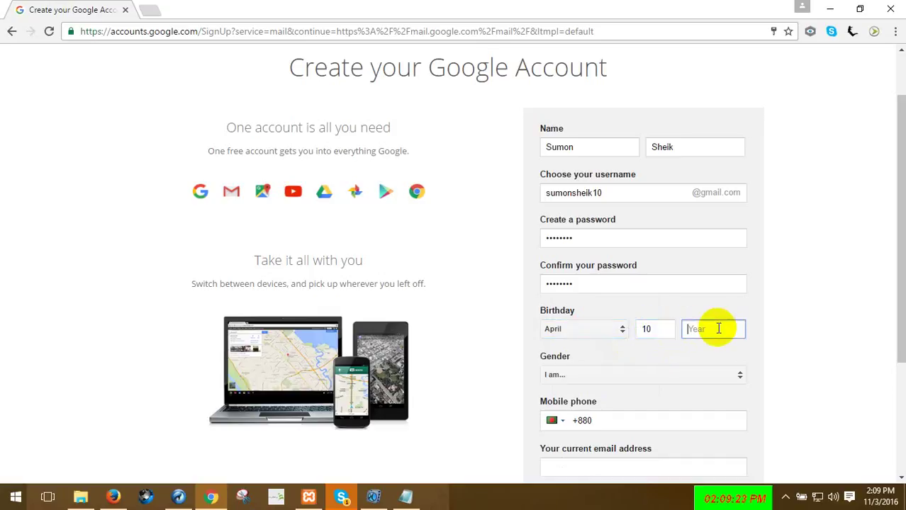
{"action": "type", "text": "1994"}
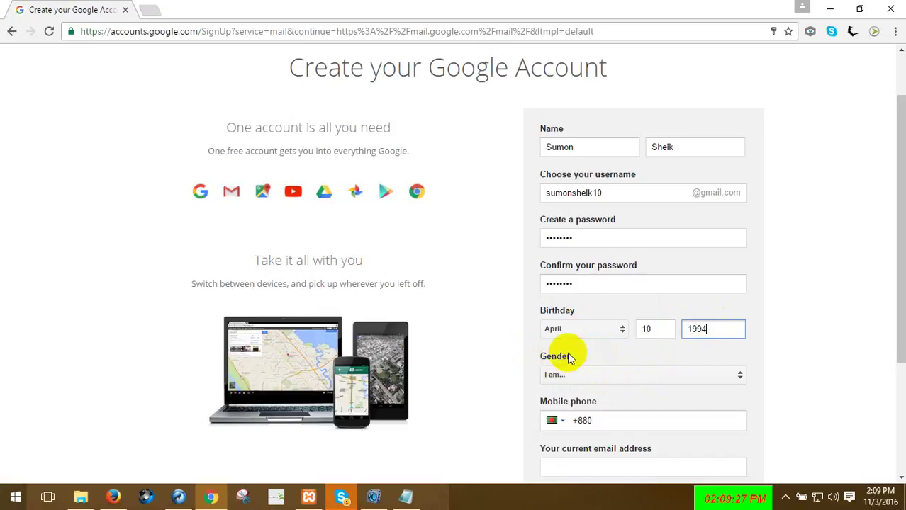
{"action": "left_click", "coordinate": [702, 378]}
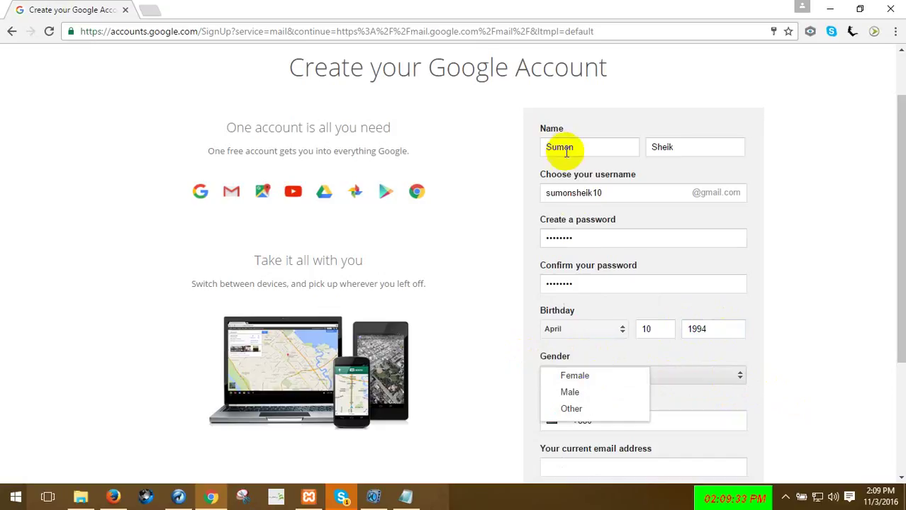
Step: Choose Male as gender, enter the mobile phone number, leave current email blank, and submit
{"action": "left_click", "coordinate": [573, 394]}
{"action": "scroll", "coordinate": [624, 415], "scroll_direction": "down", "scroll_amount": 2}
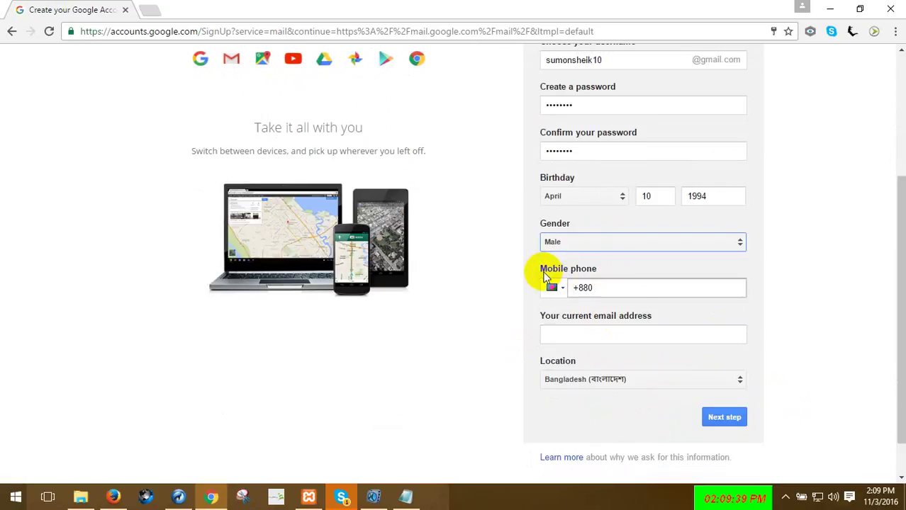
{"action": "left_click", "coordinate": [616, 289]}
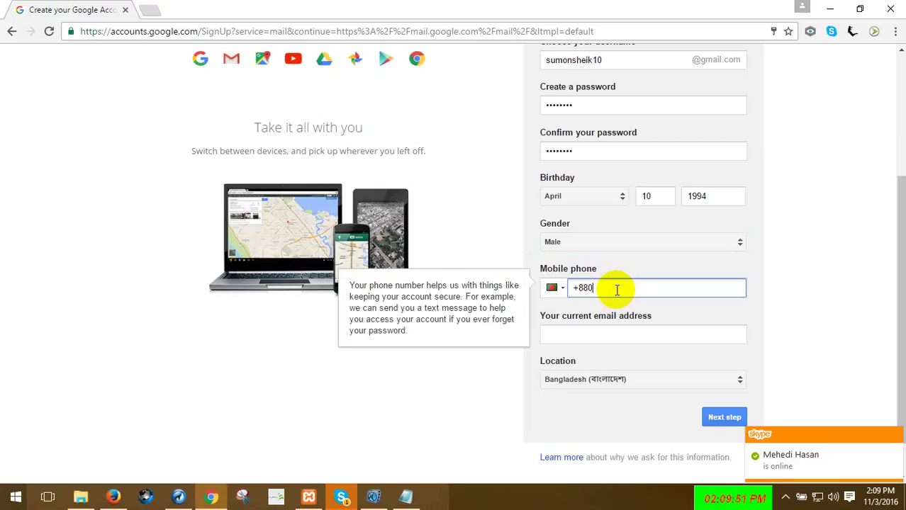
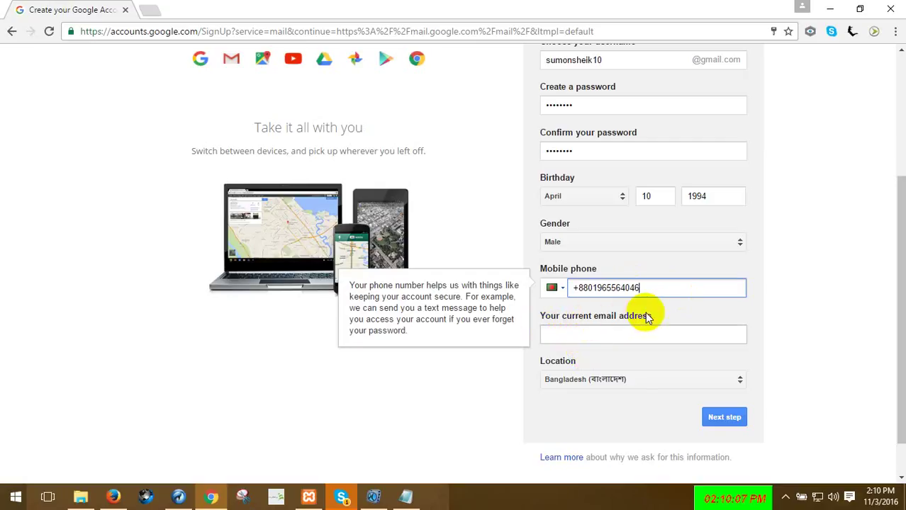
{"action": "left_click", "coordinate": [672, 320]}
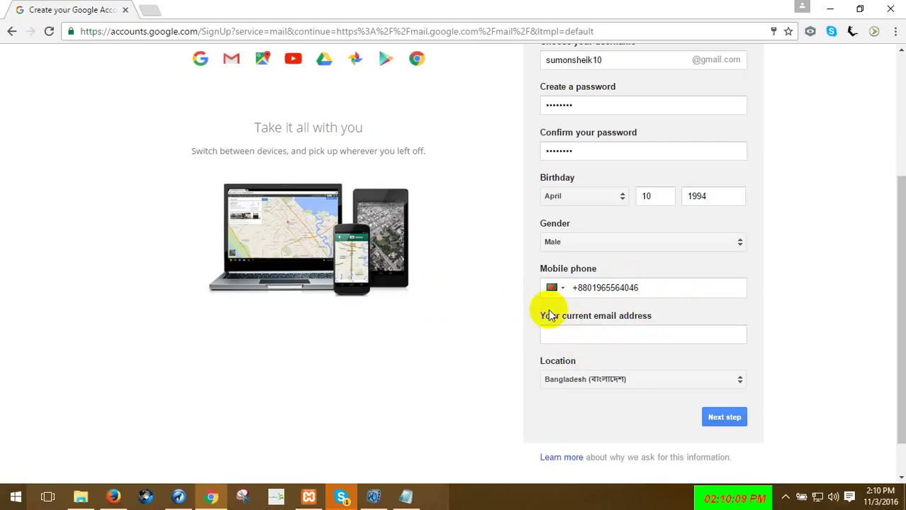
{"action": "left_click", "coordinate": [601, 334]}
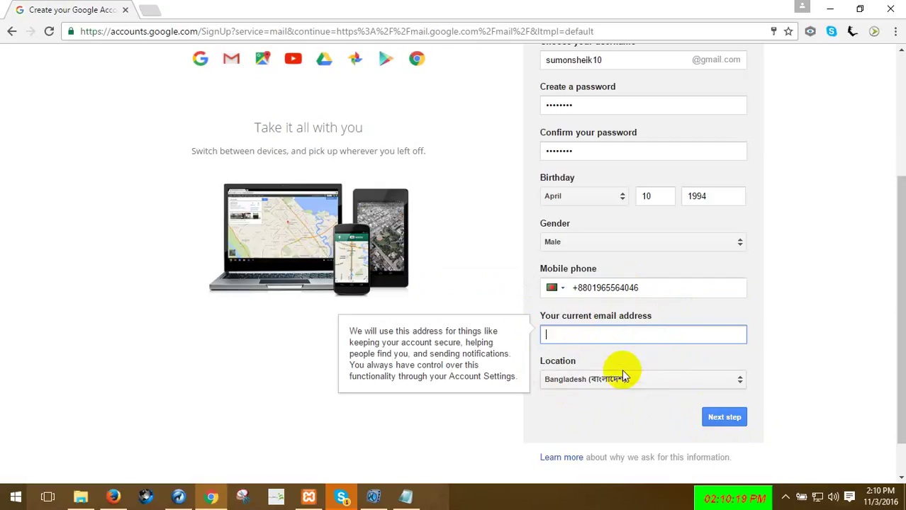
{"action": "left_click", "coordinate": [724, 421]}
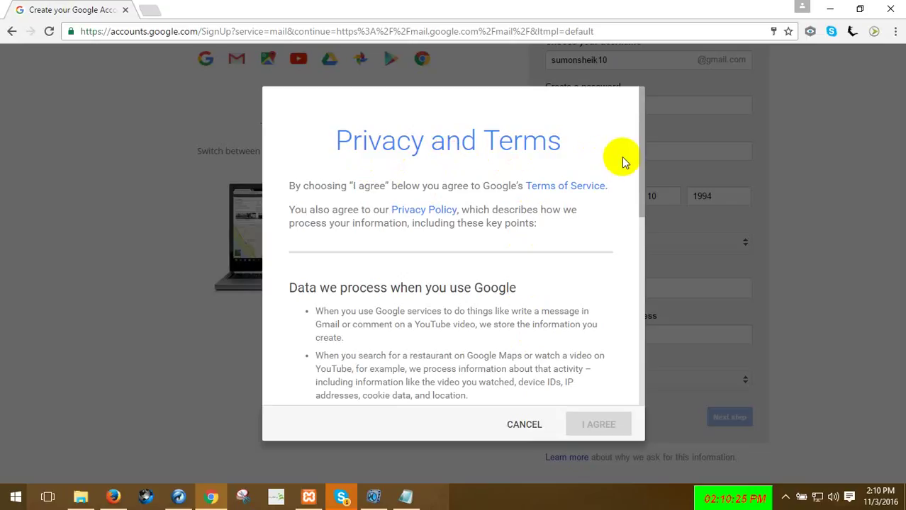
Step: Scroll through the Privacy and Terms dialog and accept it with I AGREE
{"action": "left_click_drag", "start_coordinate": [640, 148], "coordinate": [631, 358]}
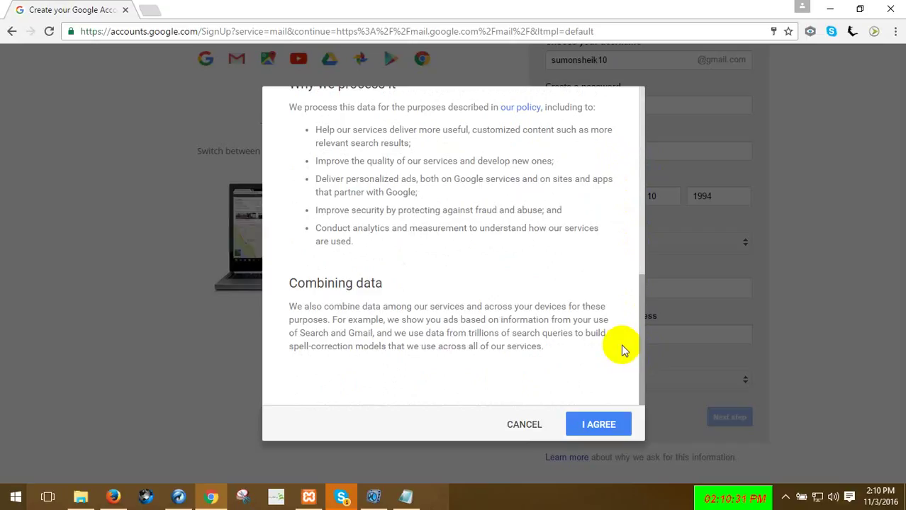
{"action": "left_click", "coordinate": [596, 422]}
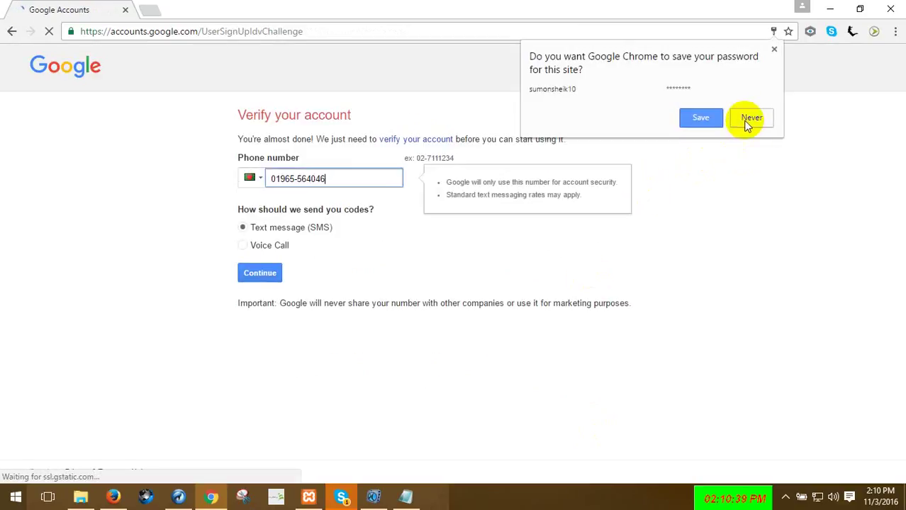
Step: Decline saving the password, request a code by Text message (SMS), and submit the received code
{"action": "left_click", "coordinate": [750, 118]}
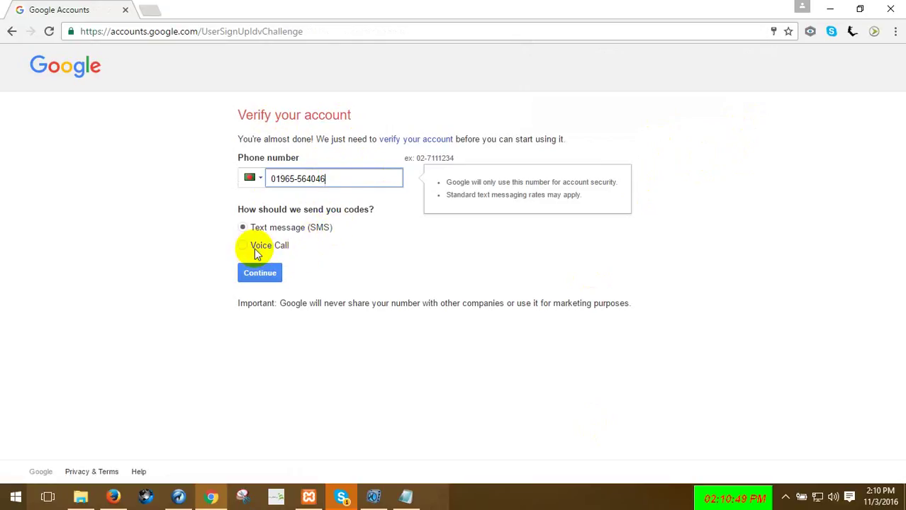
{"action": "left_click", "coordinate": [245, 246]}
{"action": "left_click", "coordinate": [246, 230]}
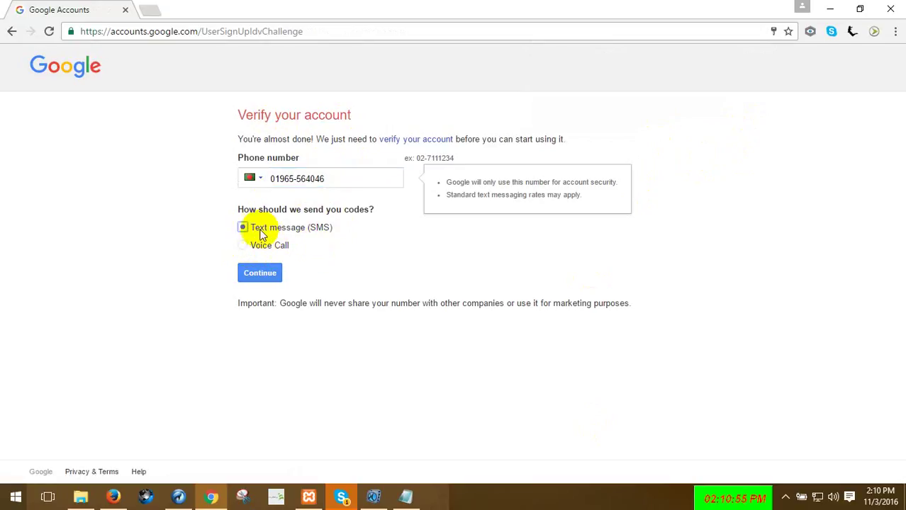
{"action": "left_click_drag", "start_coordinate": [335, 229], "coordinate": [238, 226]}
{"action": "left_click", "coordinate": [318, 235]}
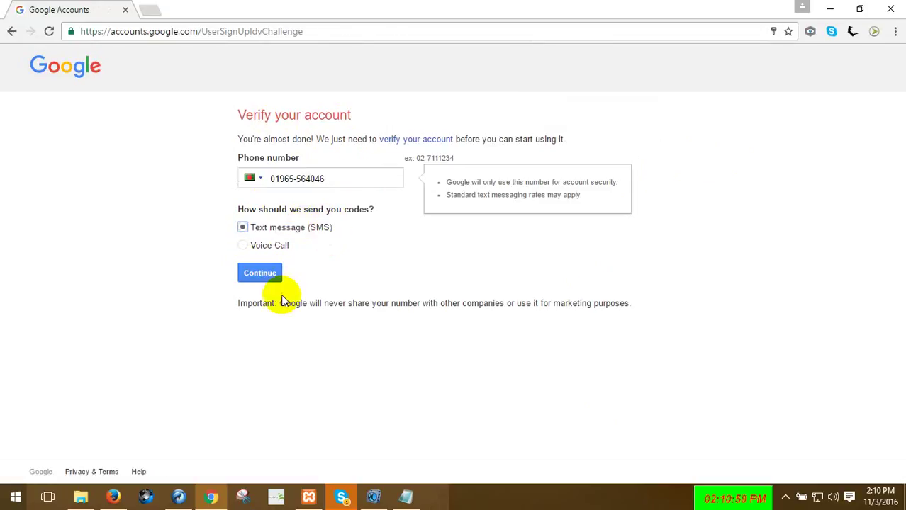
{"action": "left_click", "coordinate": [269, 277]}
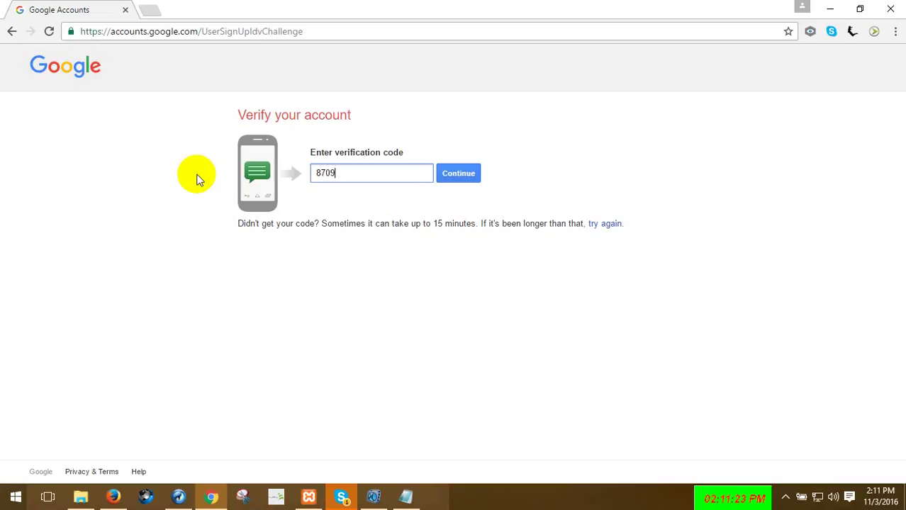
{"action": "type", "text": "2"}
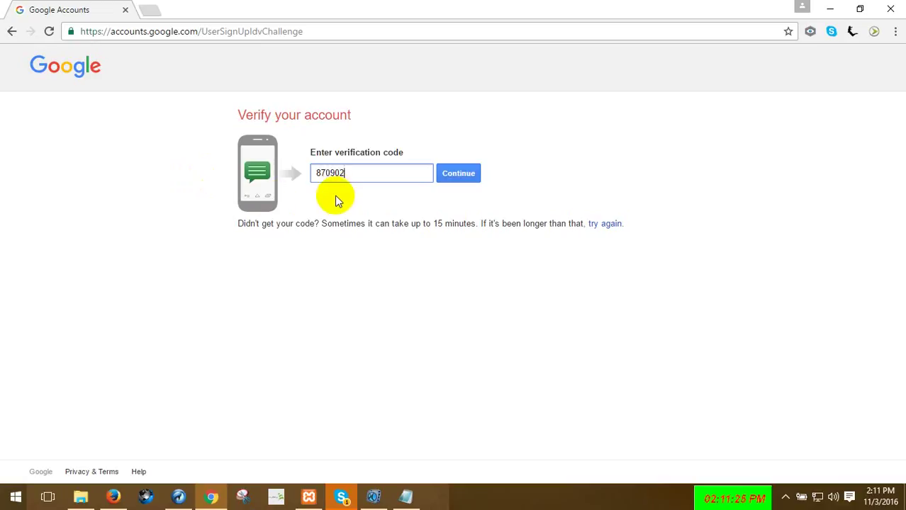
{"action": "left_click", "coordinate": [459, 173]}
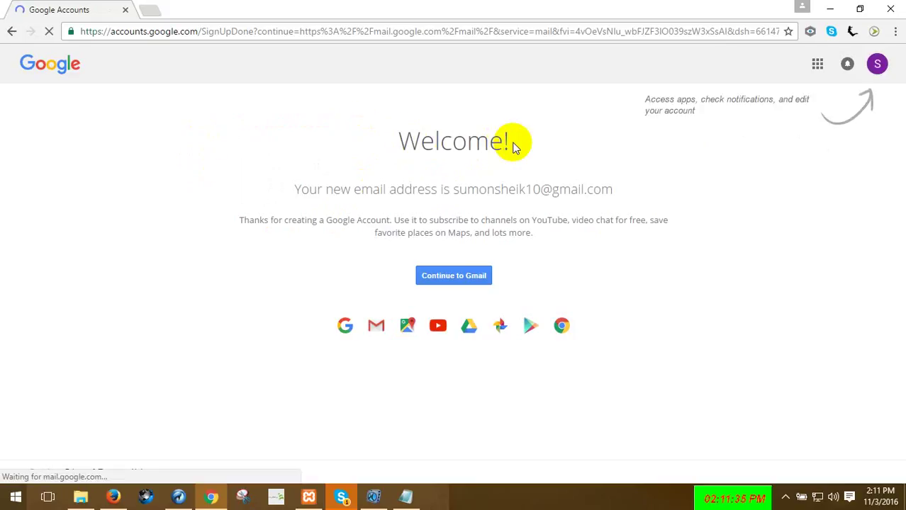
Step: Review the Welcome heading and new email address, then continue to Gmail
{"action": "left_click_drag", "start_coordinate": [510, 142], "coordinate": [371, 146]}
{"action": "left_click", "coordinate": [313, 186]}
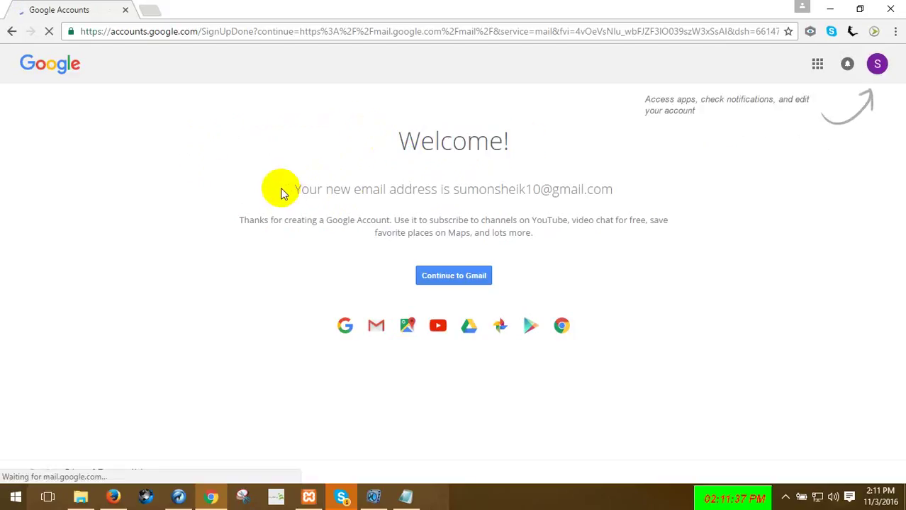
{"action": "left_click_drag", "start_coordinate": [281, 188], "coordinate": [629, 190]}
{"action": "left_click", "coordinate": [357, 147]}
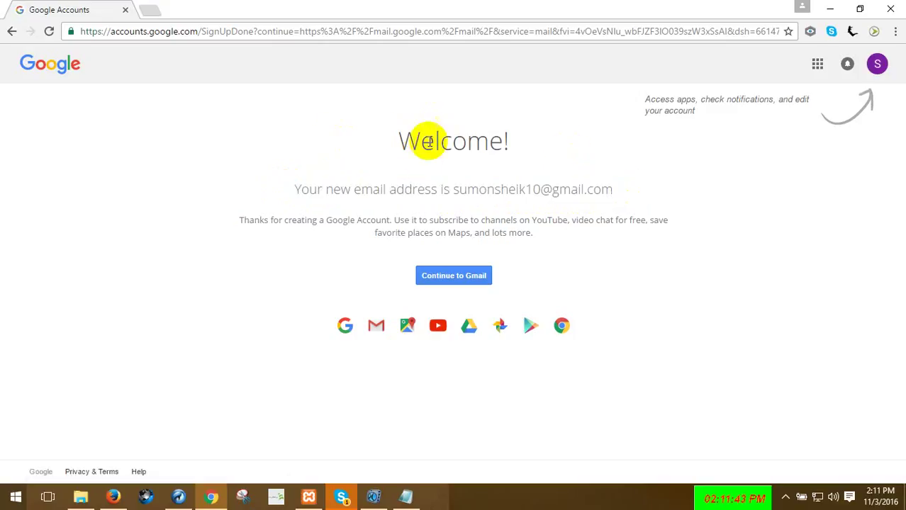
{"action": "left_click", "coordinate": [454, 276]}
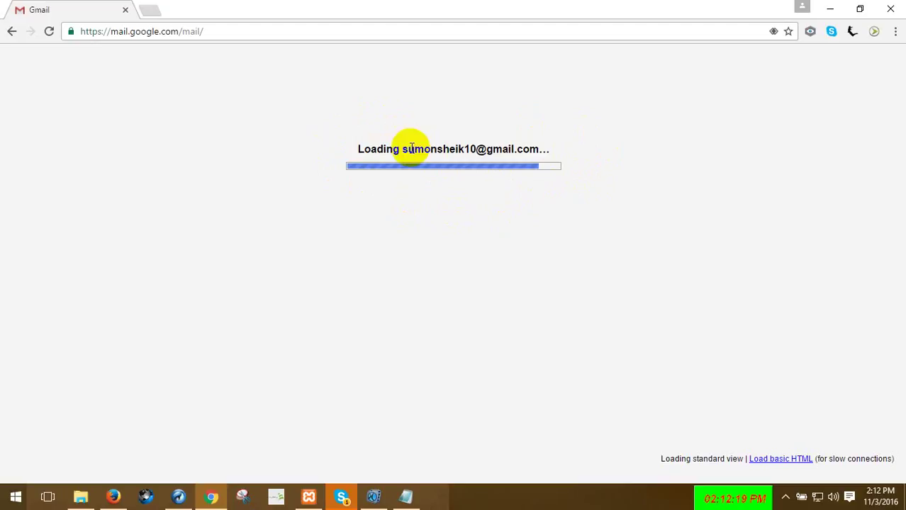
Step: Advance through the four Gmail introduction slides to the final 'ready to use' screen
{"action": "left_click_drag", "start_coordinate": [406, 147], "coordinate": [535, 149]}
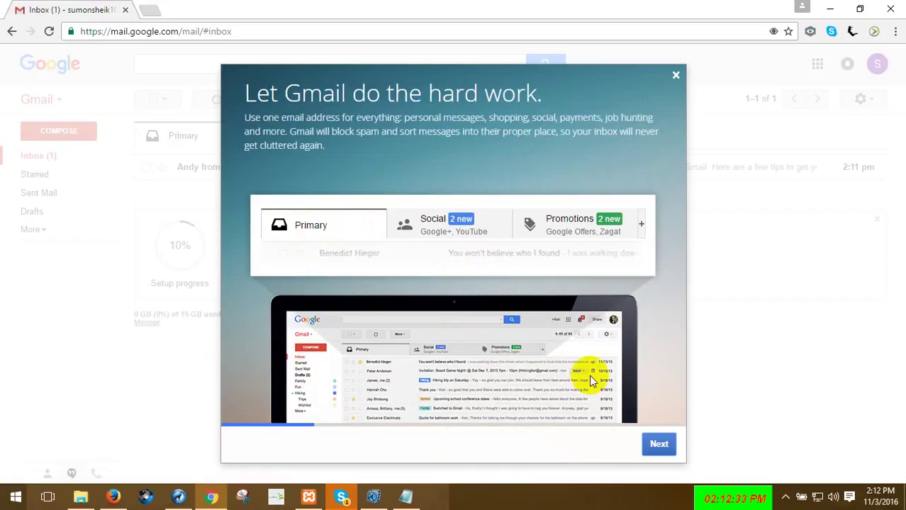
{"action": "left_click", "coordinate": [658, 447]}
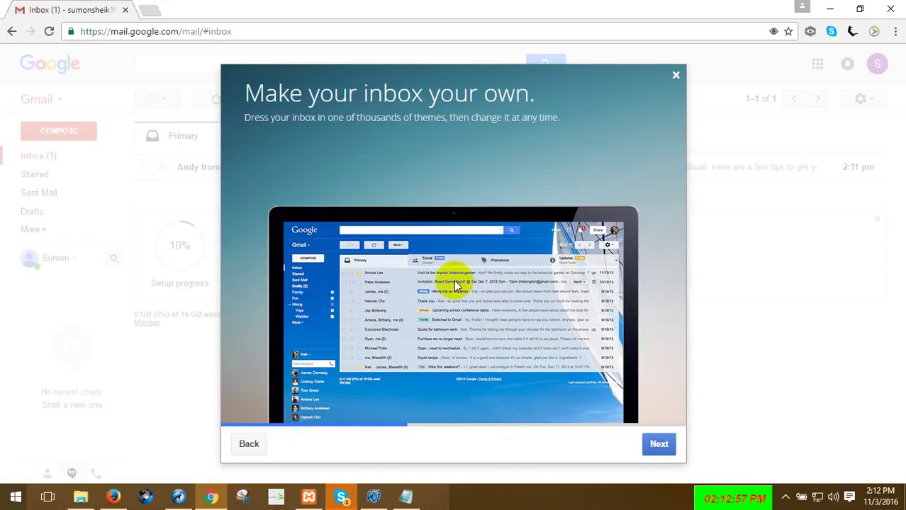
{"action": "left_click", "coordinate": [659, 446]}
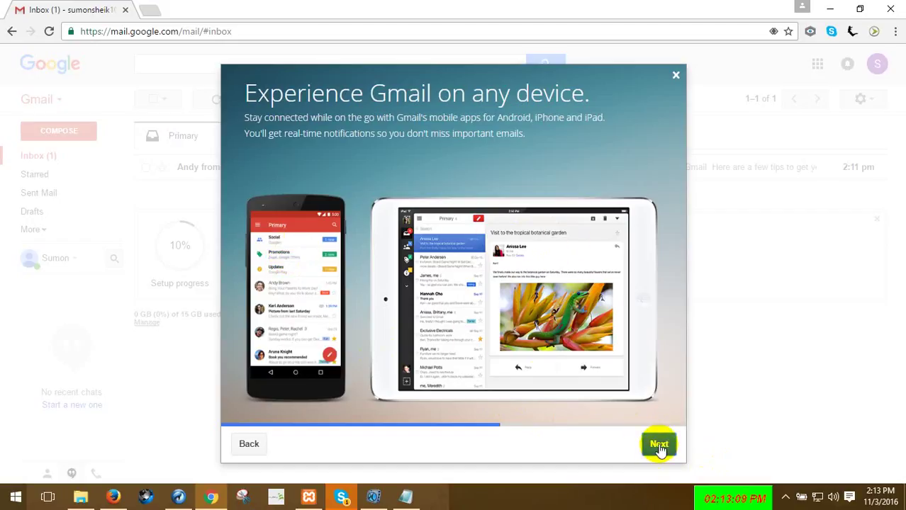
{"action": "left_click", "coordinate": [658, 445]}
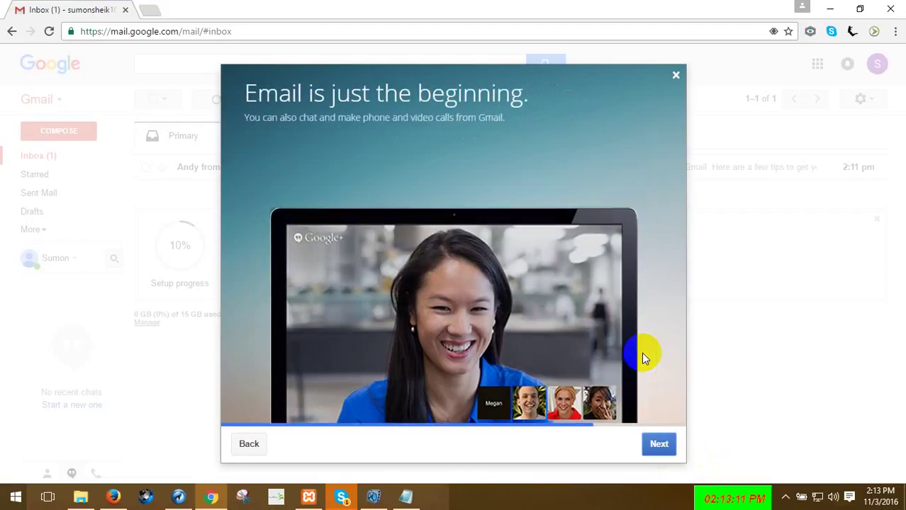
{"action": "left_click", "coordinate": [660, 445]}
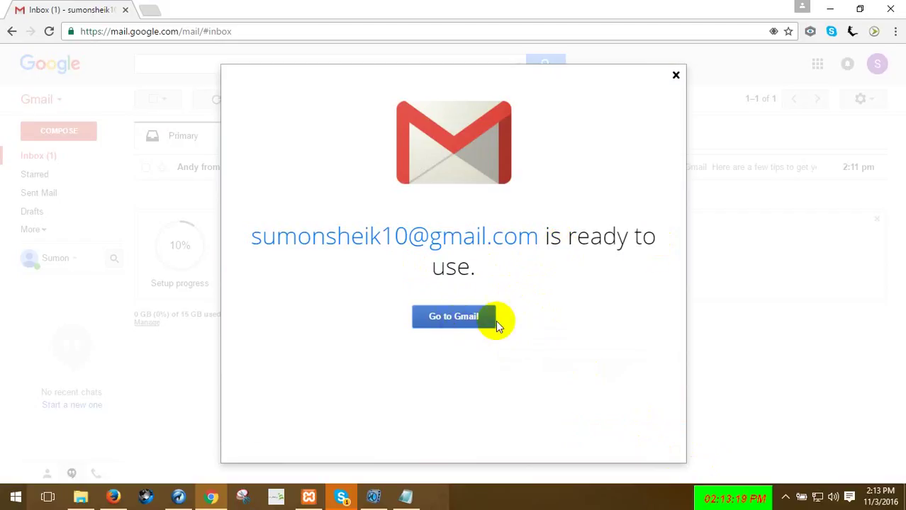
Step: Enter the inbox, read Google's welcome email, and check the signed-in account menu
{"action": "left_click", "coordinate": [455, 318]}
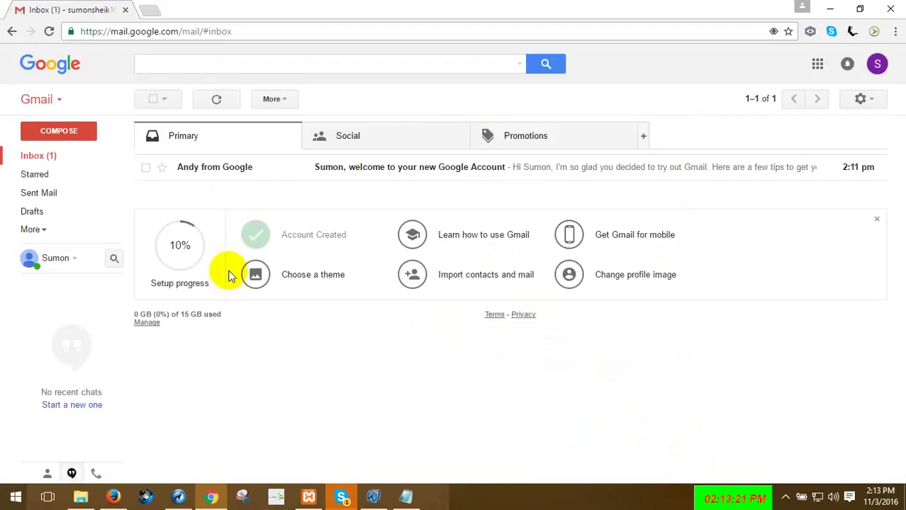
{"action": "left_click", "coordinate": [39, 162]}
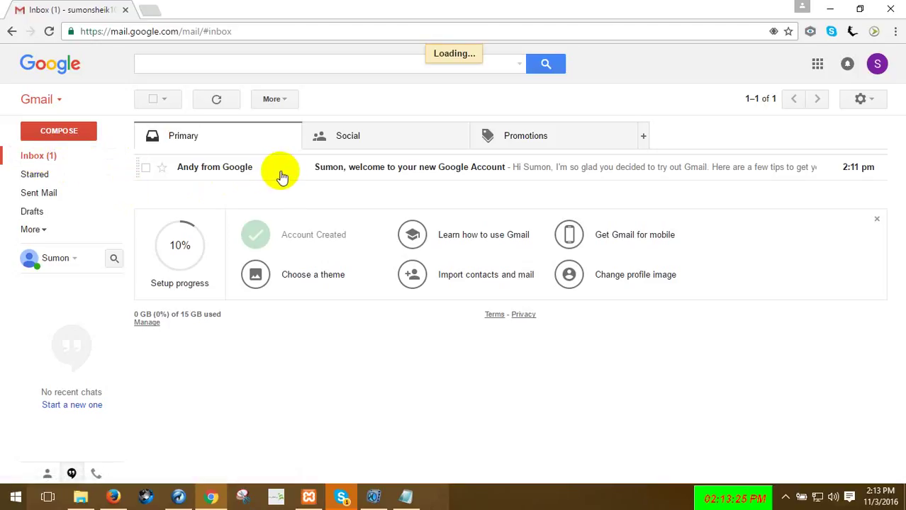
{"action": "left_click", "coordinate": [331, 173]}
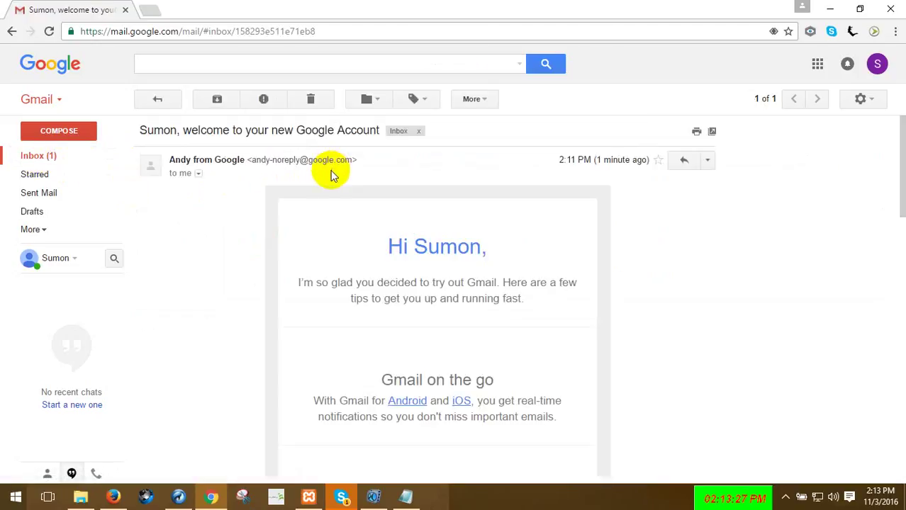
{"action": "scroll", "coordinate": [475, 268], "scroll_direction": "down", "scroll_amount": 10}
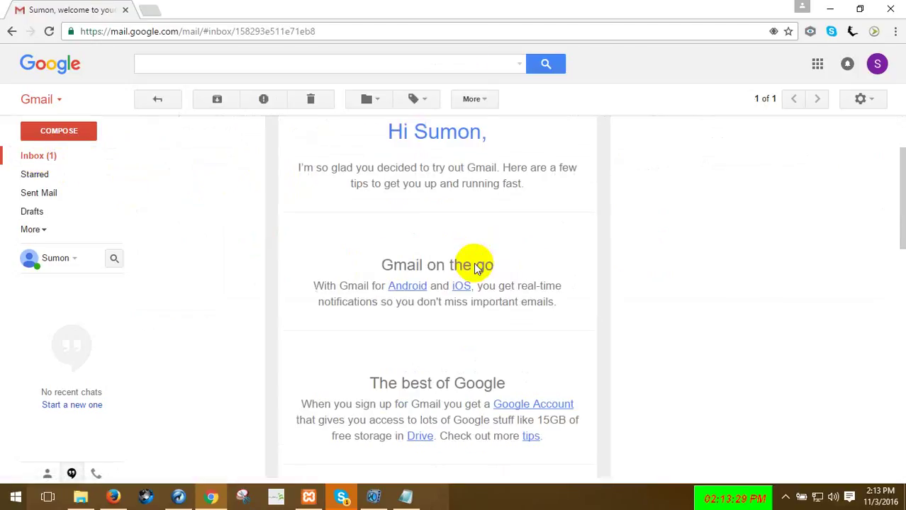
{"action": "scroll", "coordinate": [466, 292], "scroll_direction": "up", "scroll_amount": 10}
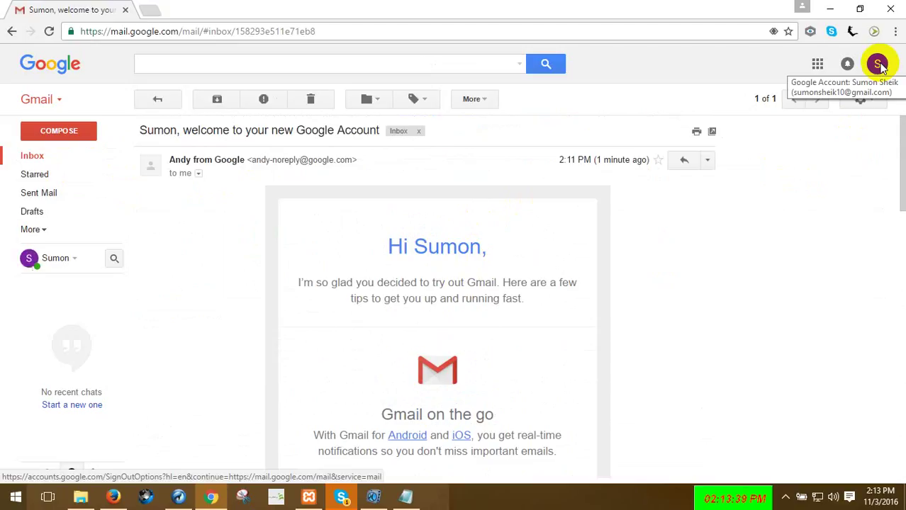
{"action": "left_click", "coordinate": [879, 66]}
{"action": "left_click", "coordinate": [838, 224]}
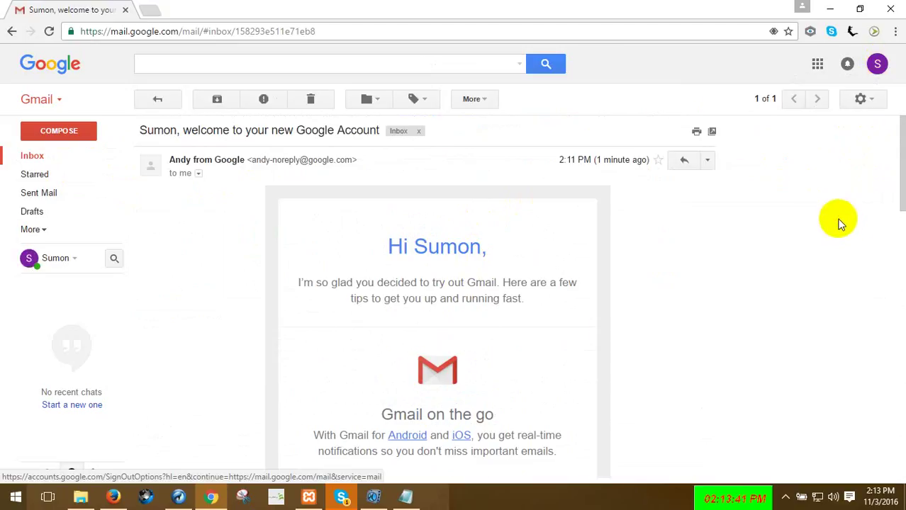